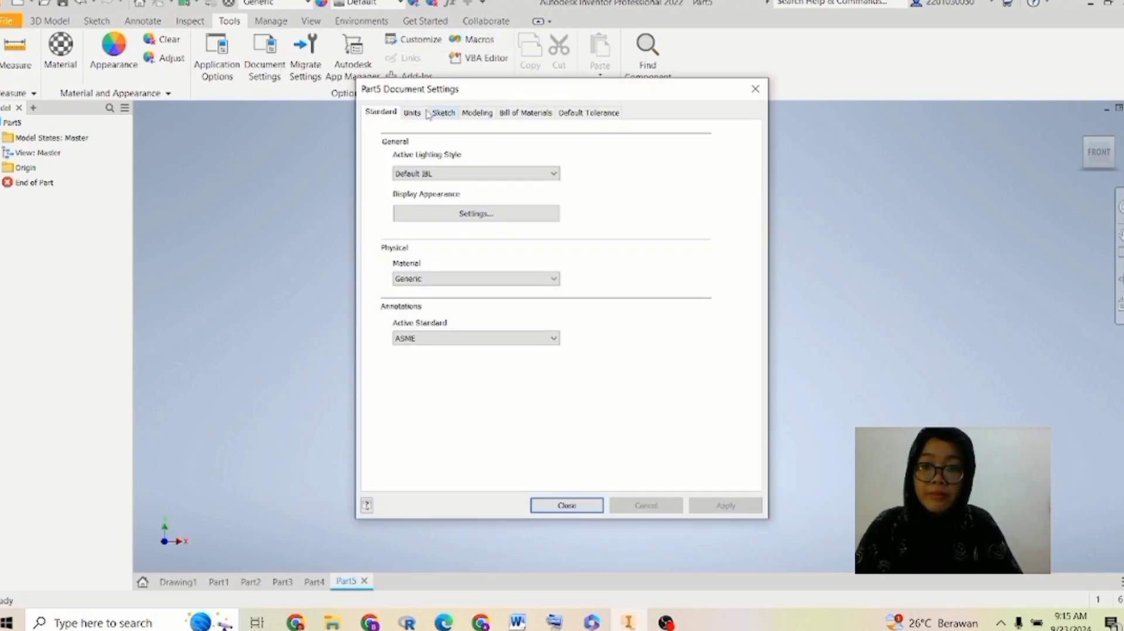
- Set the part's length unit to millimeter, choose its mass unit, and close the document settings
left_click(413, 112)
left_click(475, 165)
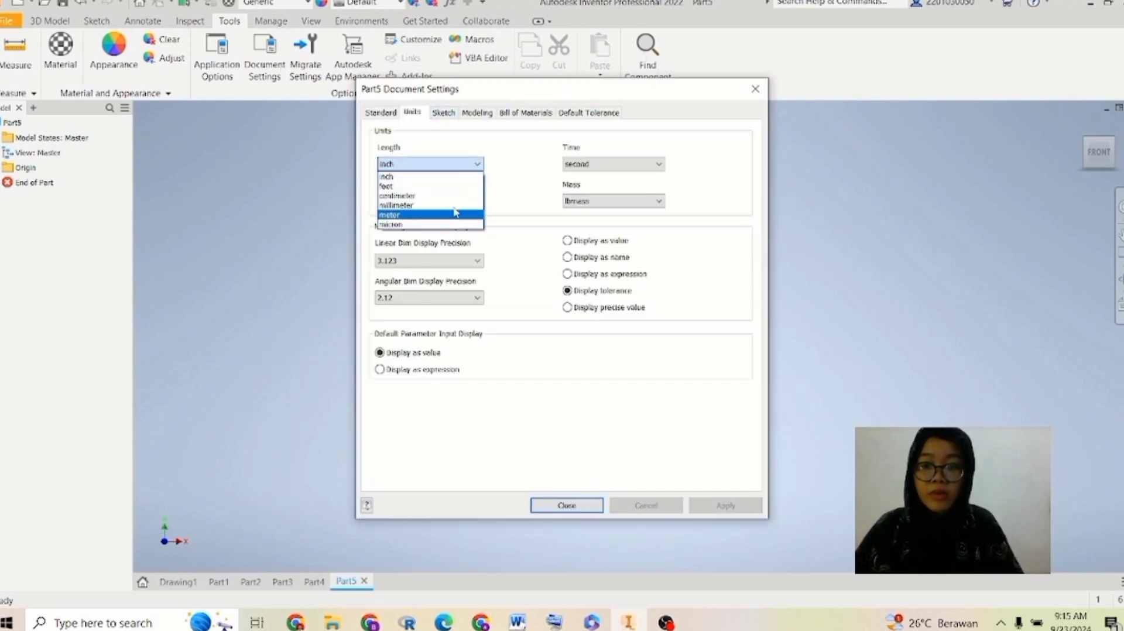
left_click(428, 214)
left_click(567, 202)
left_click(587, 245)
left_click(559, 504)
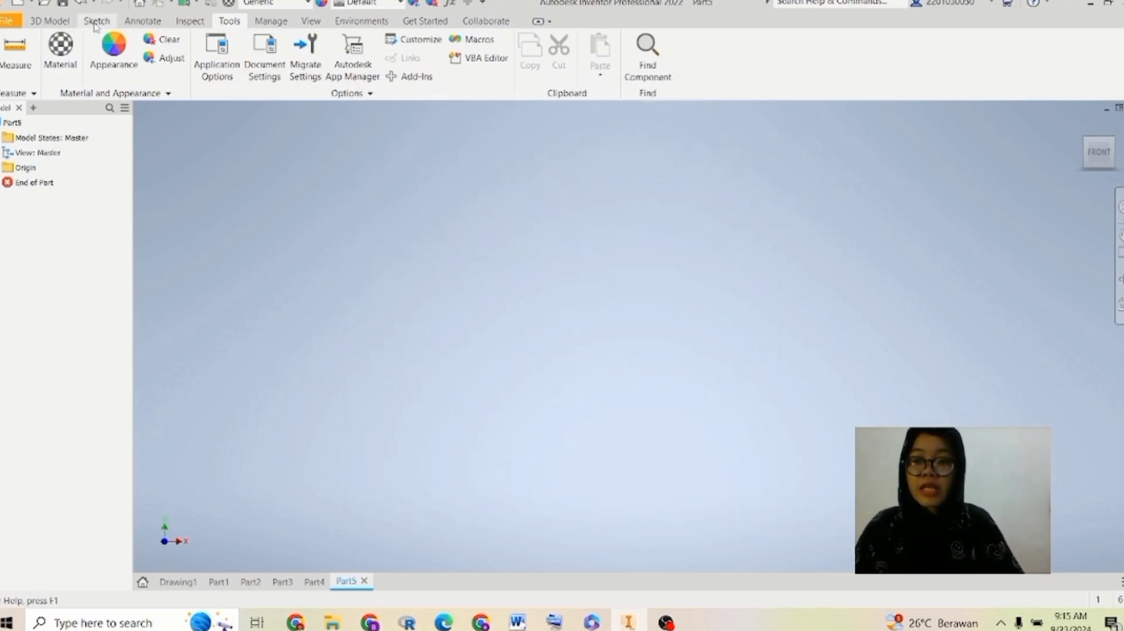
- Start a new 2D sketch on the YZ plane
left_click(49, 21)
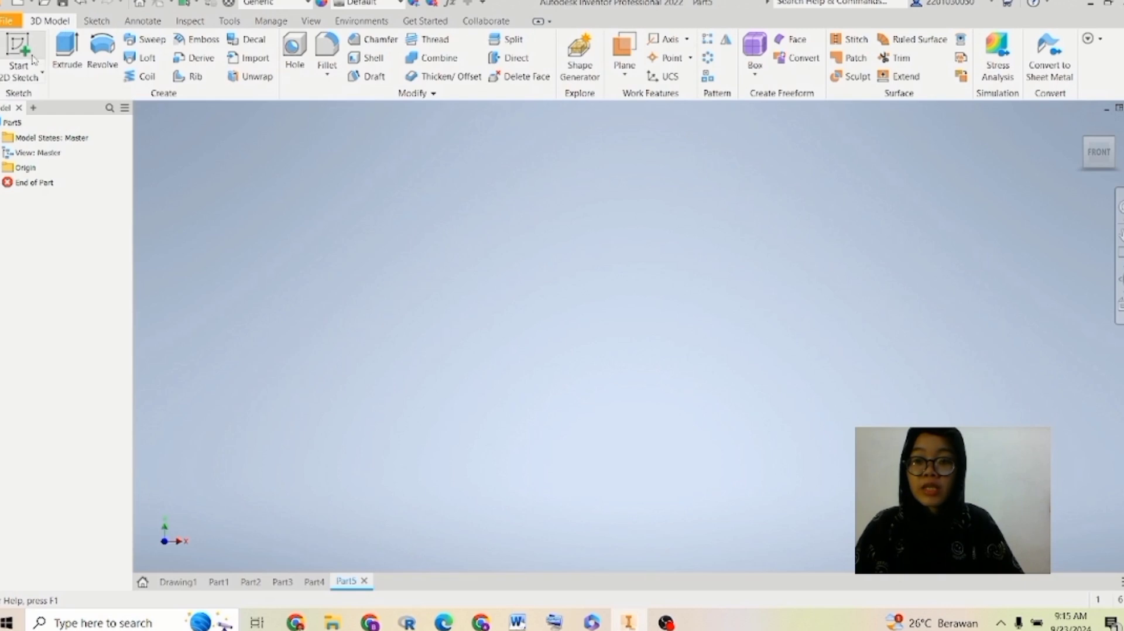
left_click(34, 57)
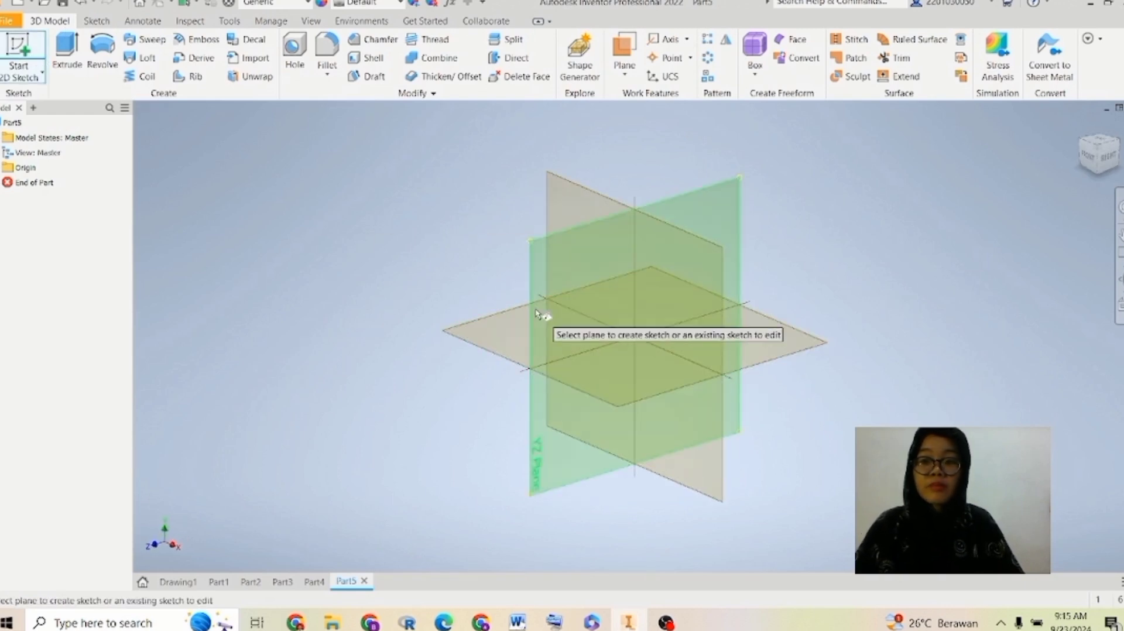
left_click(547, 292)
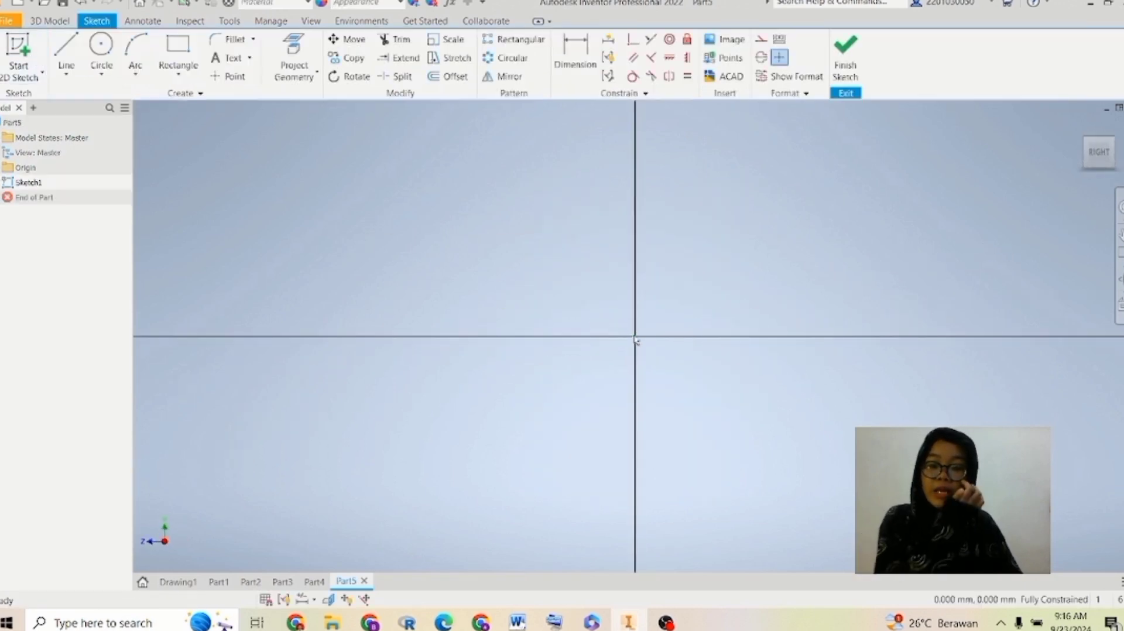
- Draw a 2000 mm by 2000 mm rectangle with its first corner on the sketch origin
left_click(178, 47)
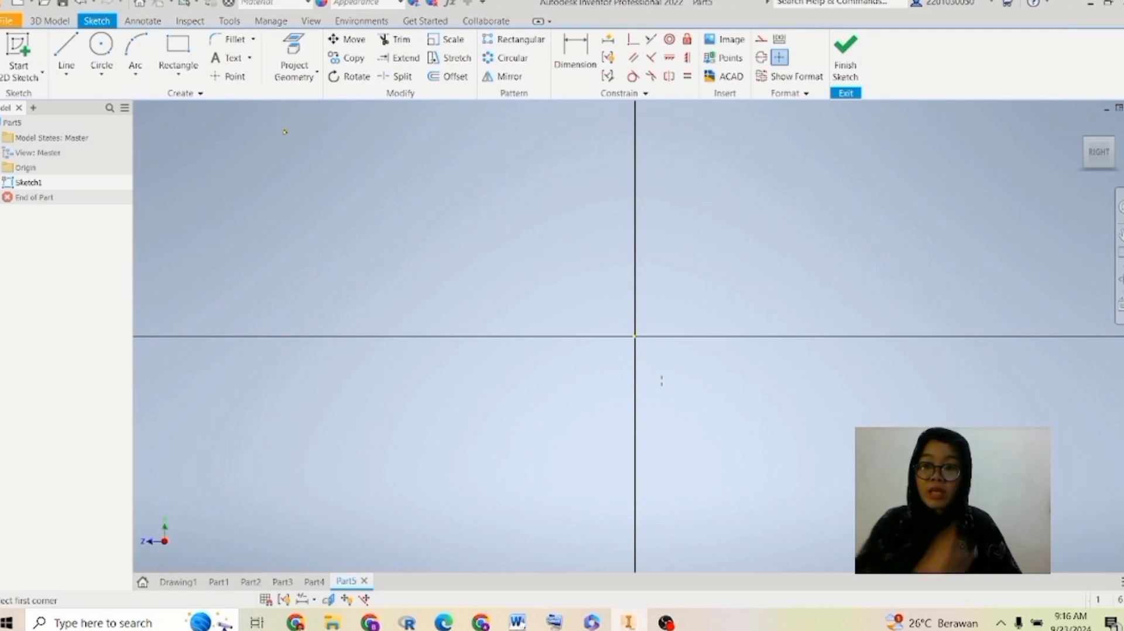
left_click(635, 336)
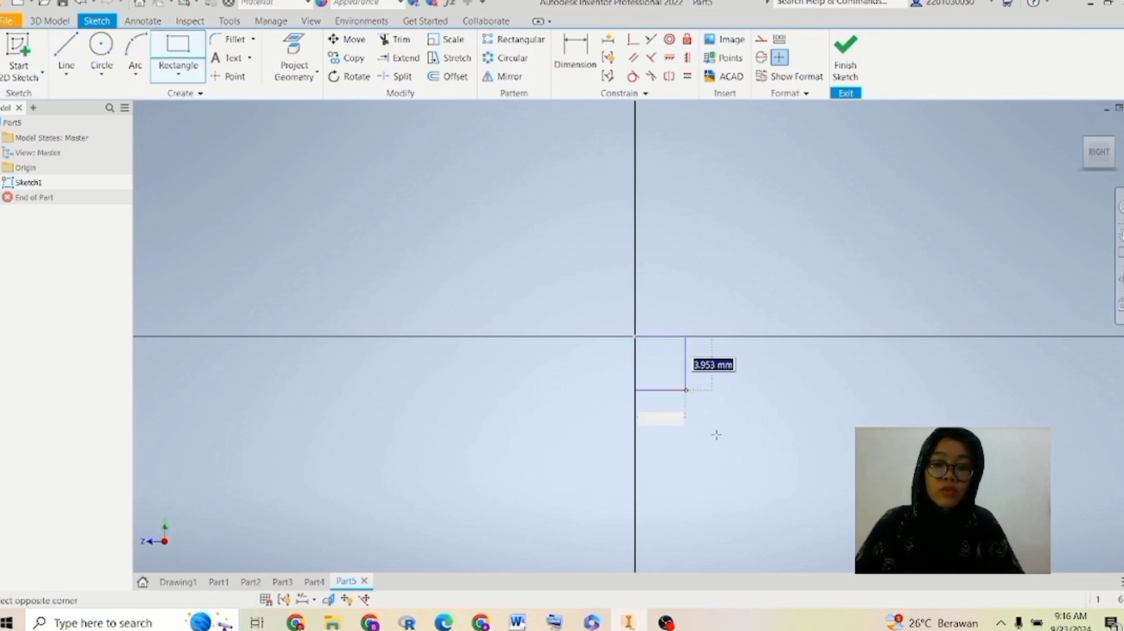
type("2000")
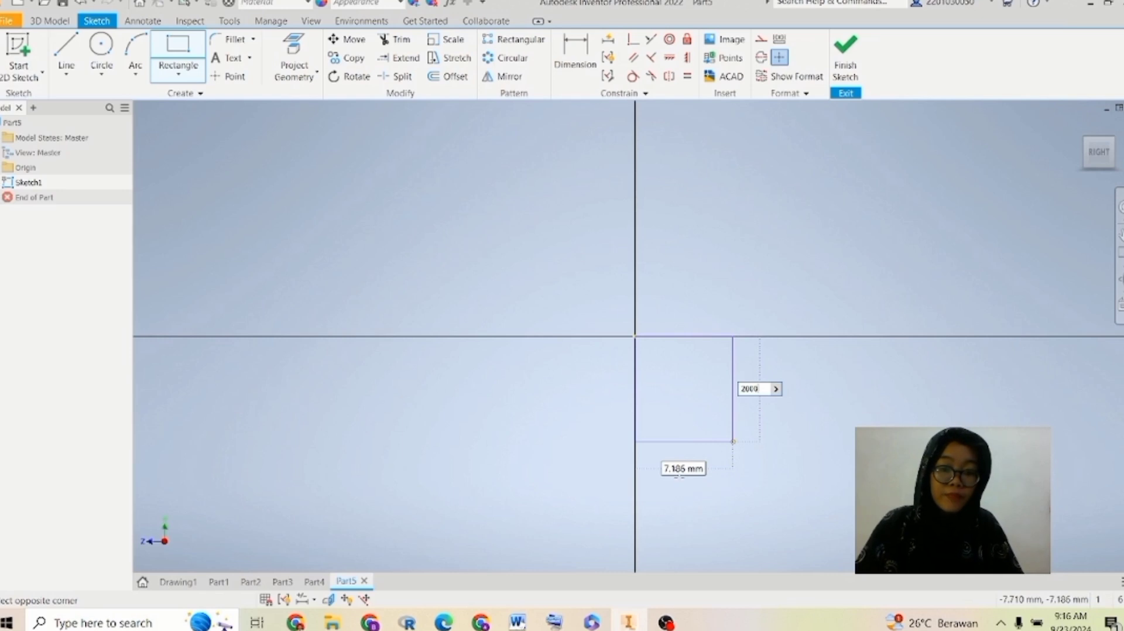
key("Tab")
type("2")
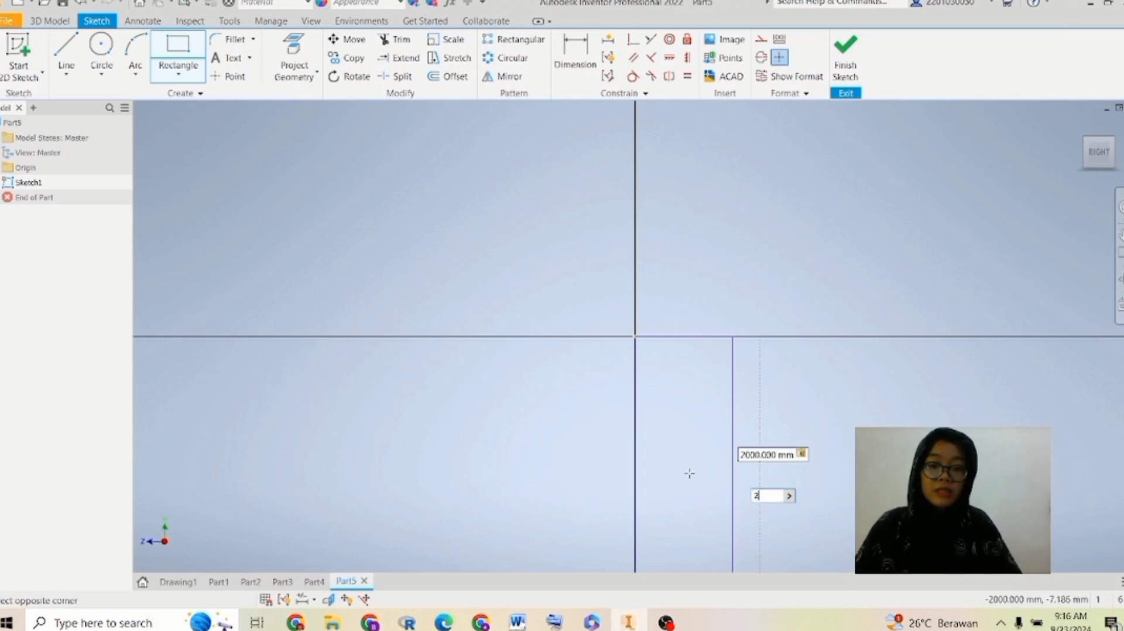
type("000")
key("Return")
- Offset the square's outline inward by 173 mm and finish the sketch
scroll(703, 485, "down", 5)
middle_click_drag(704, 487, 521, 297)
scroll(783, 497, "down", 10)
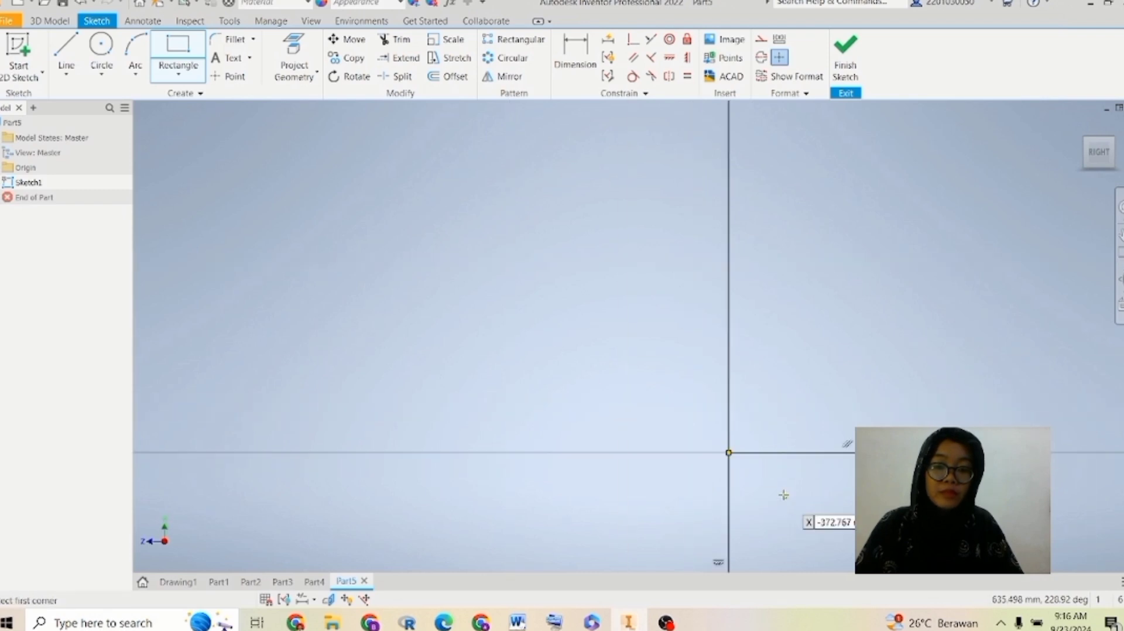
middle_click_drag(804, 540, 736, 476)
scroll(756, 471, "down", 5)
scroll(756, 471, "up", 10)
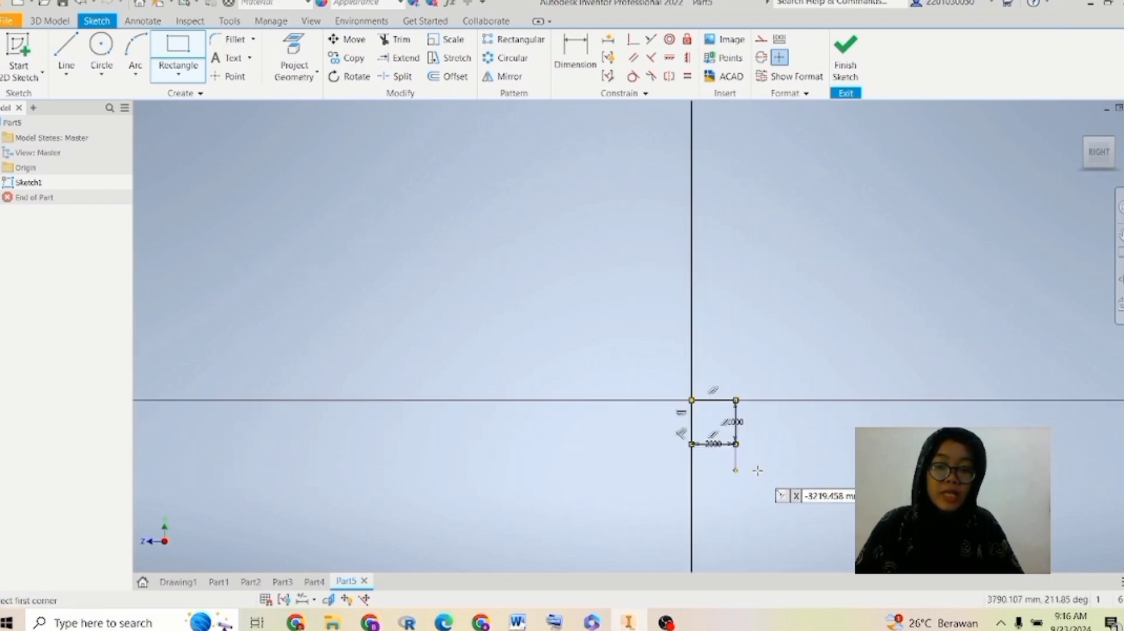
middle_click_drag(737, 406, 733, 475)
key("o")
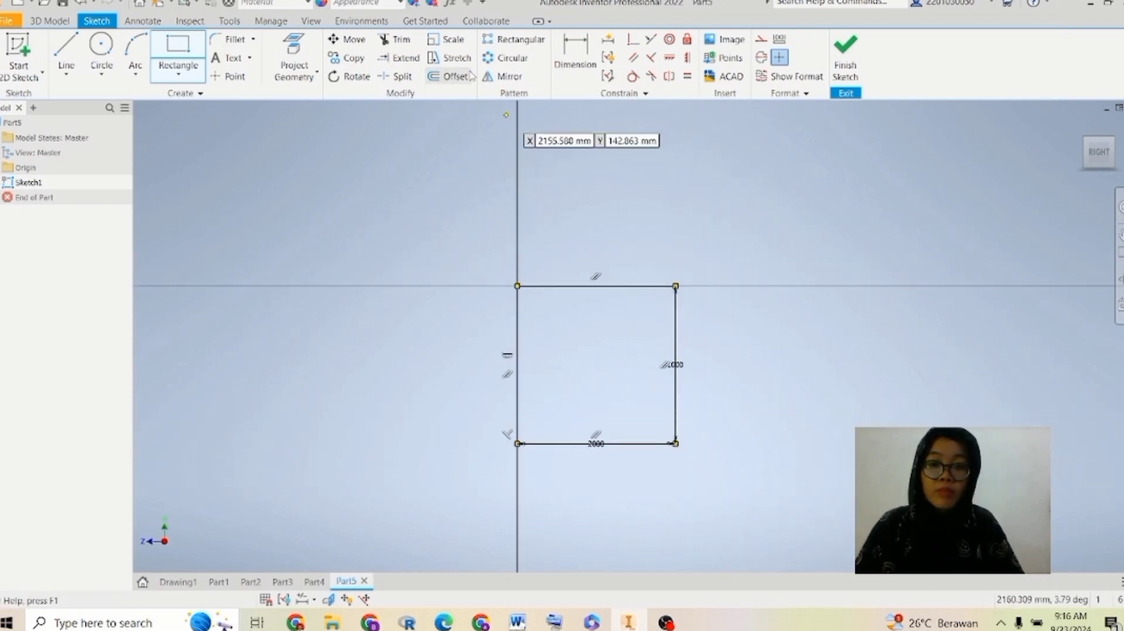
left_click(592, 290)
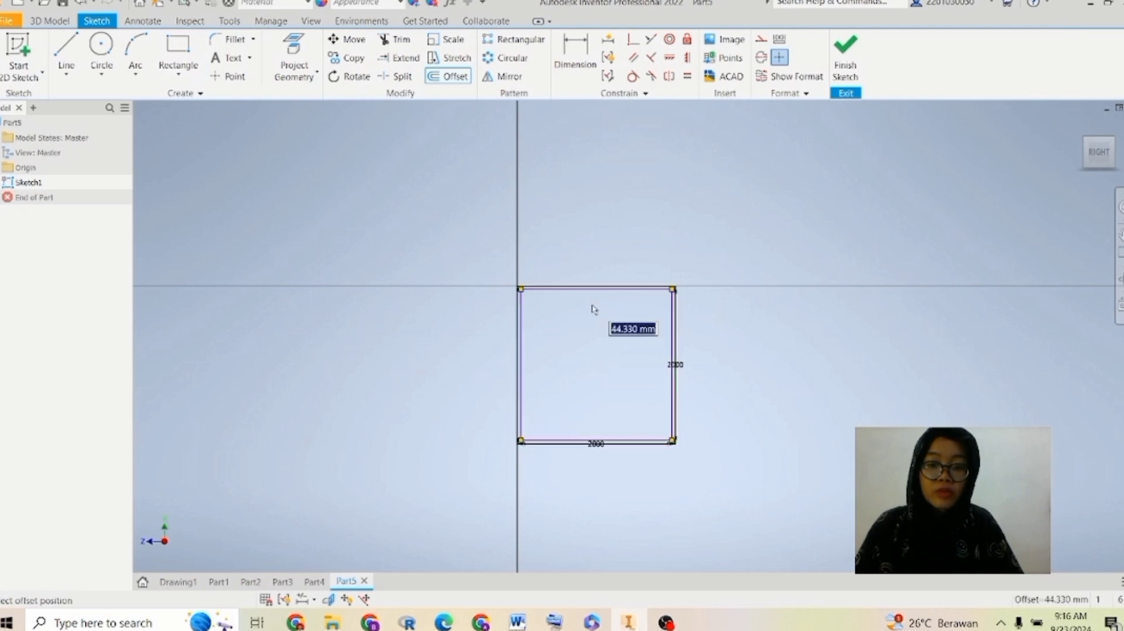
type("1")
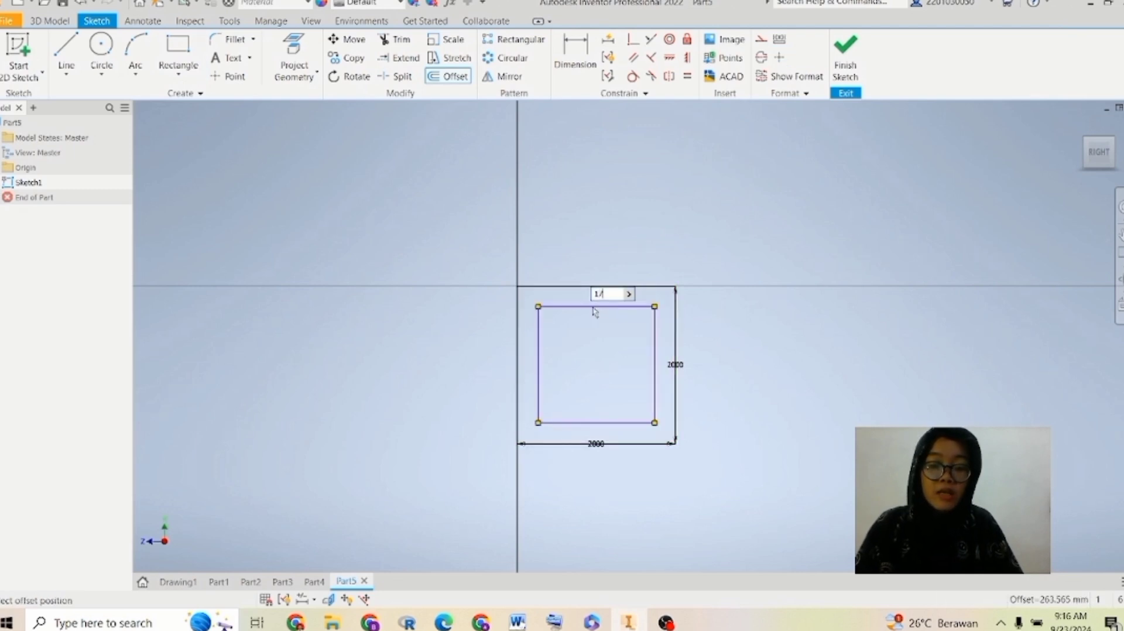
key("Return")
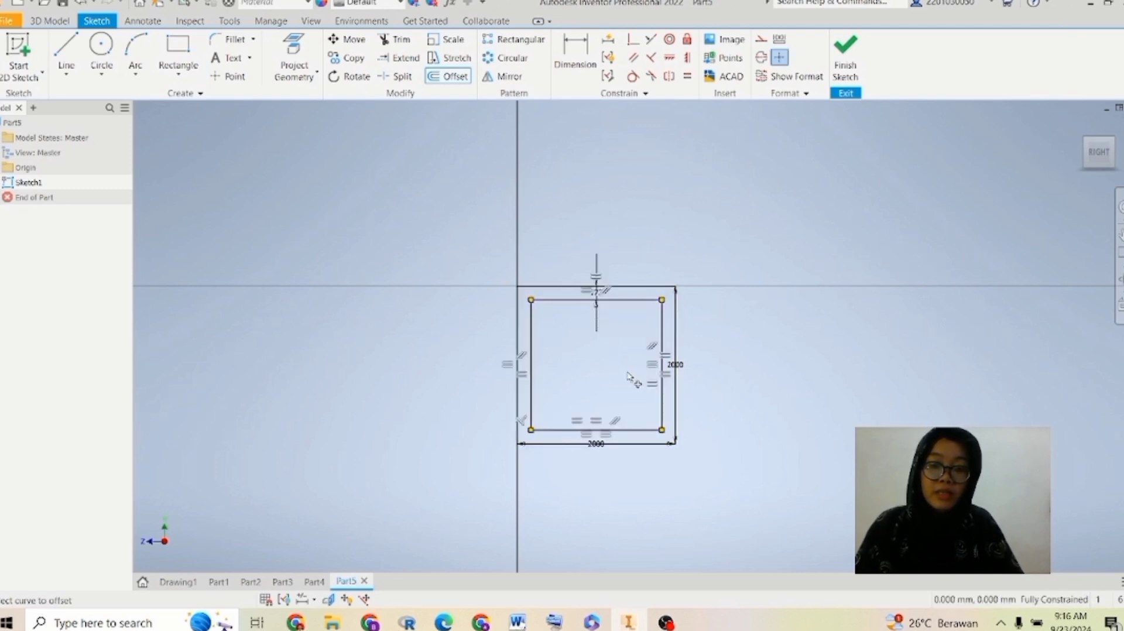
scroll(631, 365, "down", 4)
scroll(631, 365, "up", 5)
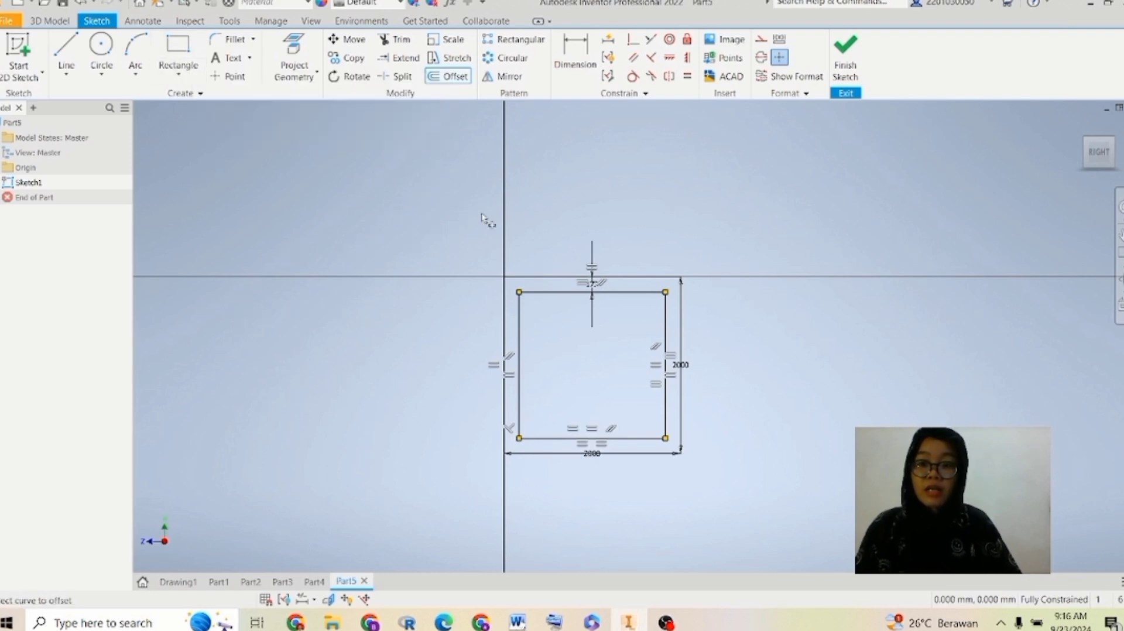
left_click(845, 58)
- Extrude the profile between the outer and inner squares by 30000 mm to form a hollow beam
scroll(846, 301, "down", 4)
scroll(843, 302, "up", 10)
middle_click_drag(795, 321, 622, 299)
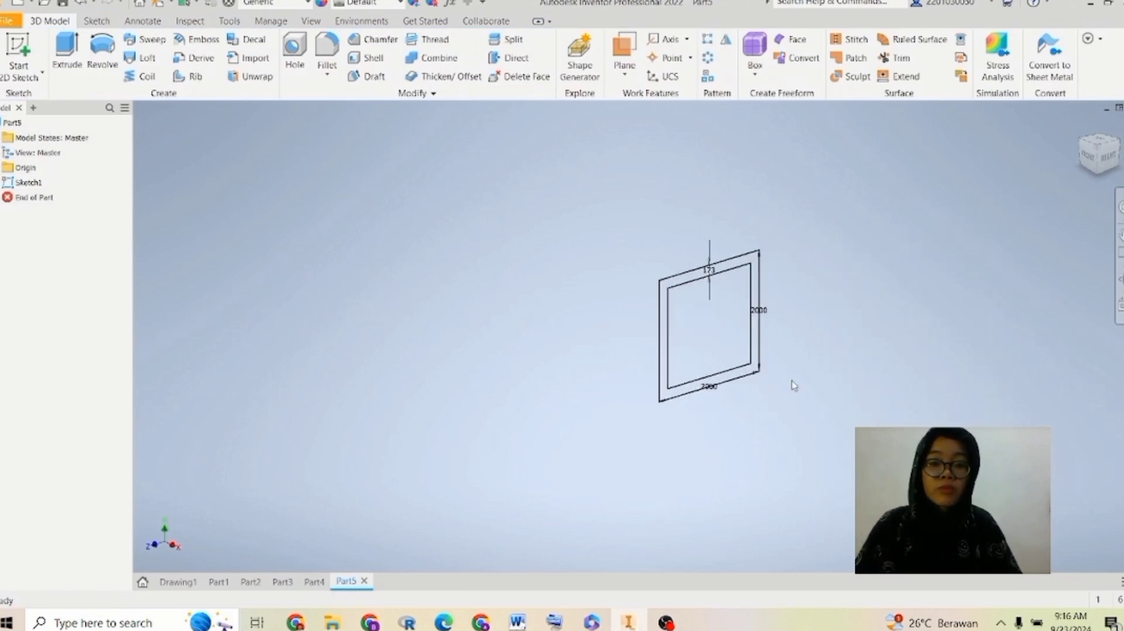
left_click(65, 59)
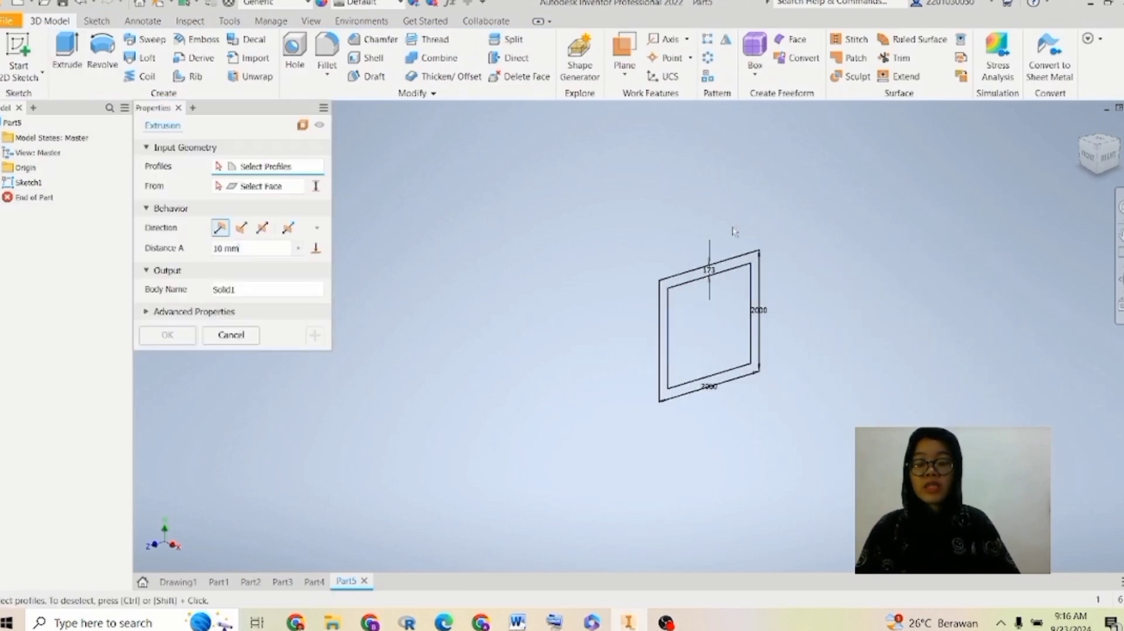
left_click(226, 251)
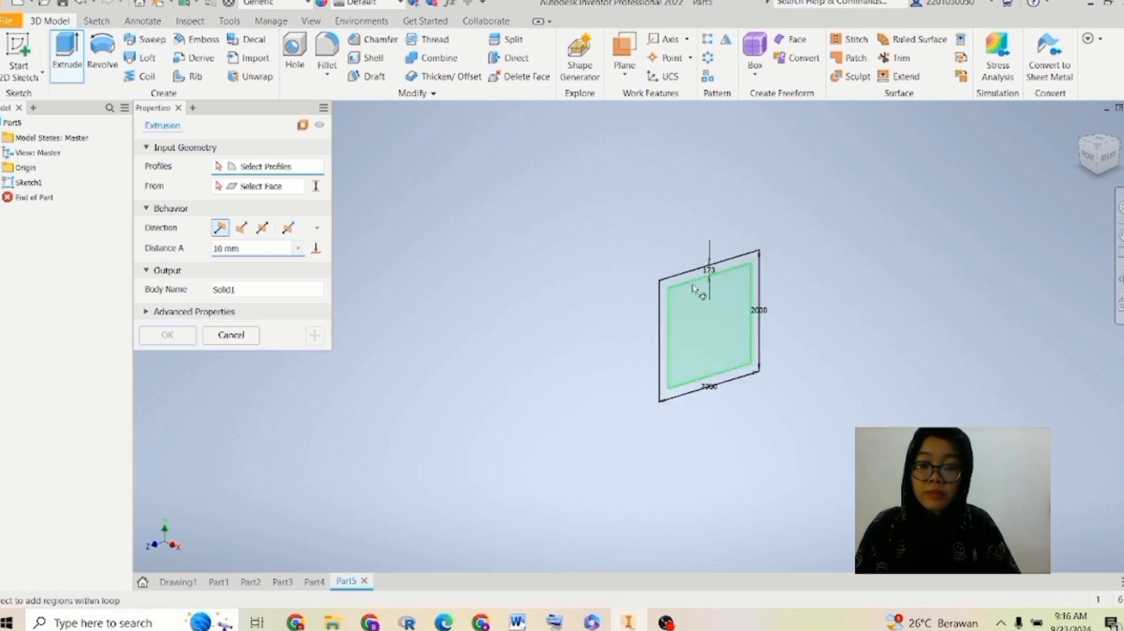
scroll(716, 272, "down", 5)
scroll(693, 276, "up", 10)
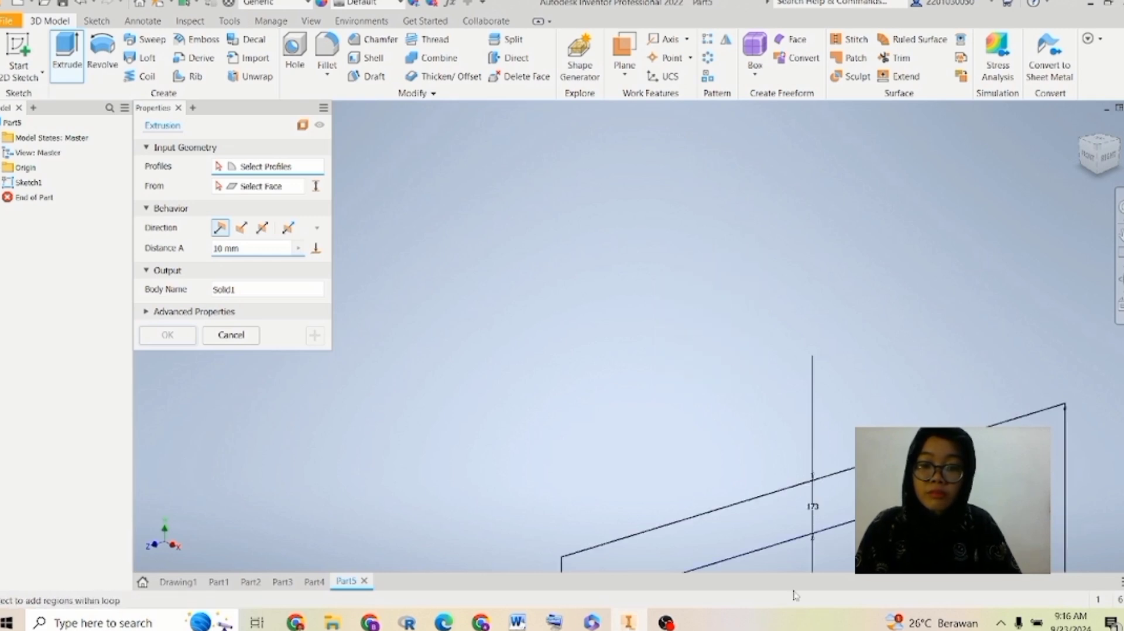
left_click(800, 519)
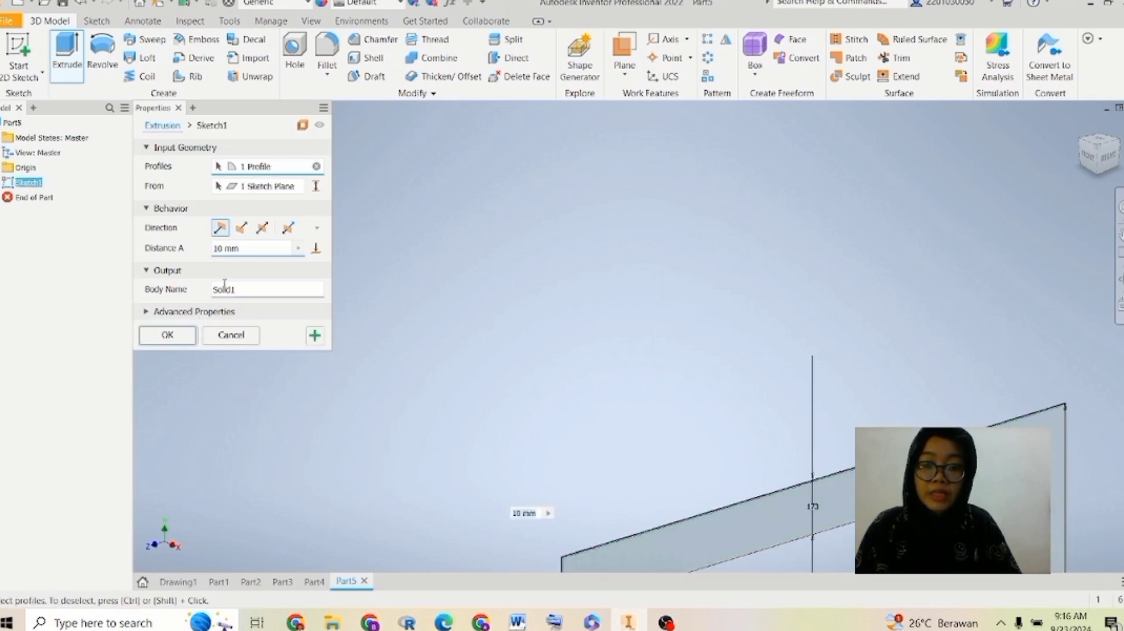
left_click(224, 249)
type("1")
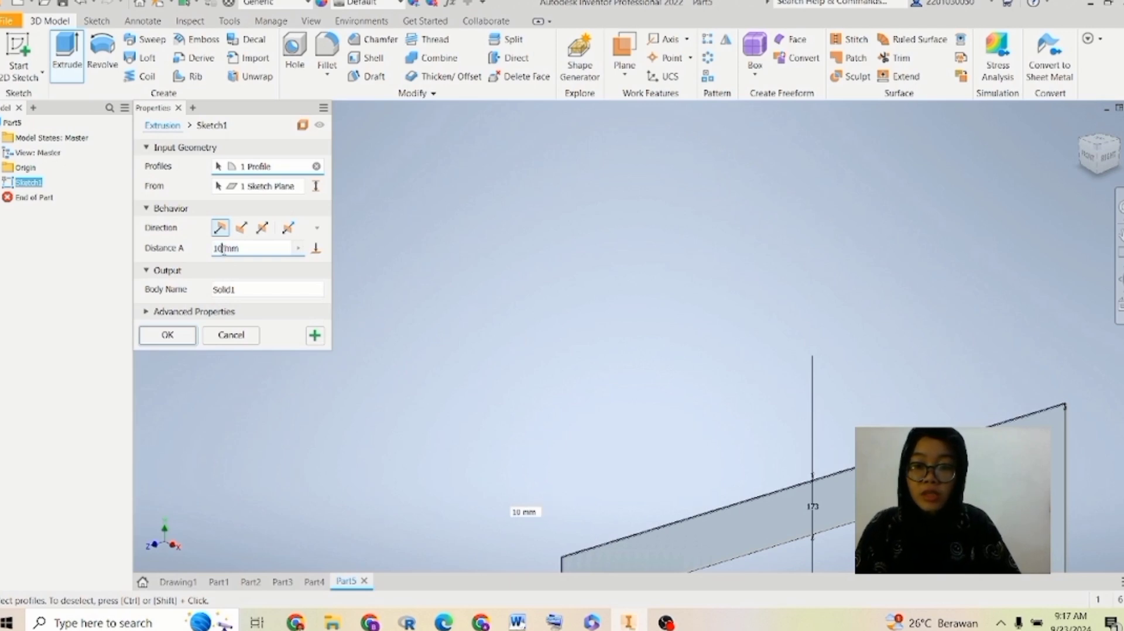
type("0000")
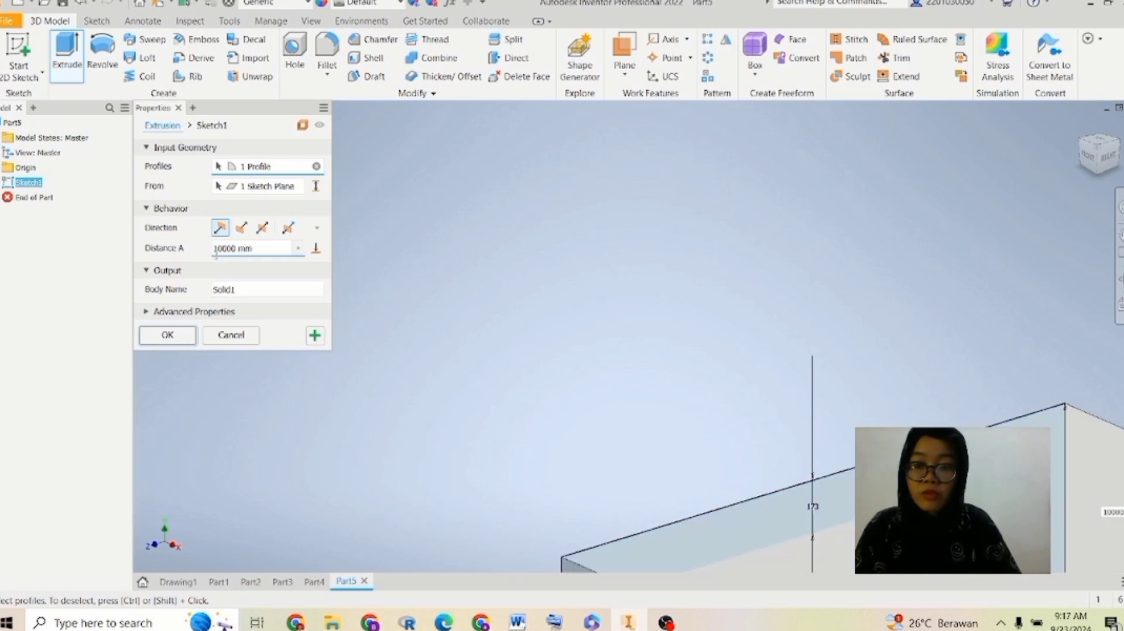
key("BackSpace")
type("3")
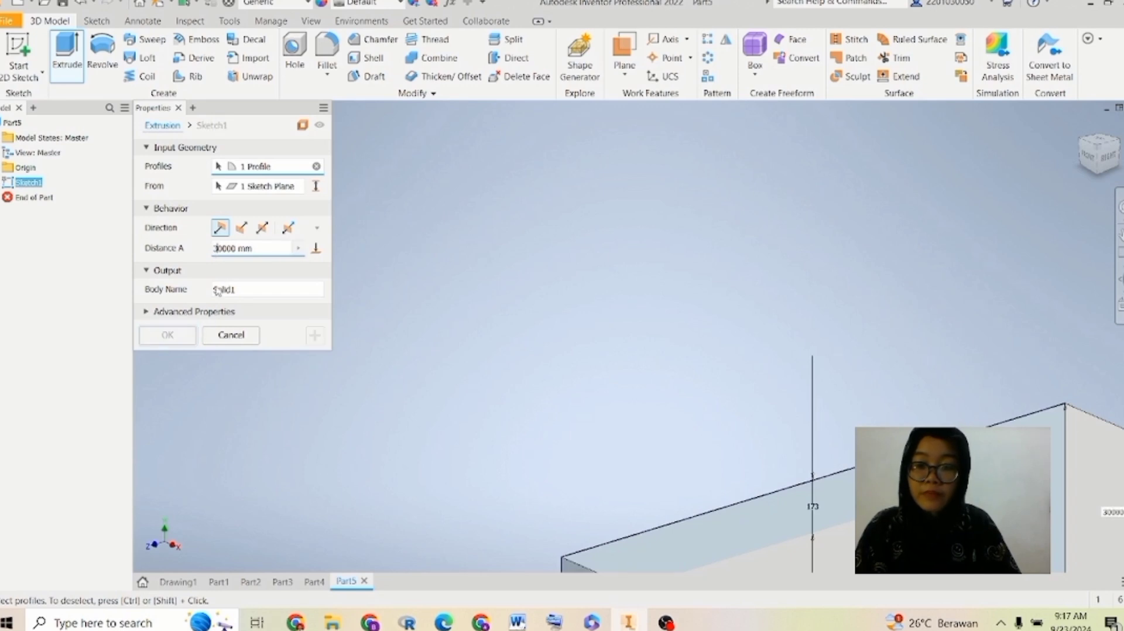
left_click(194, 340)
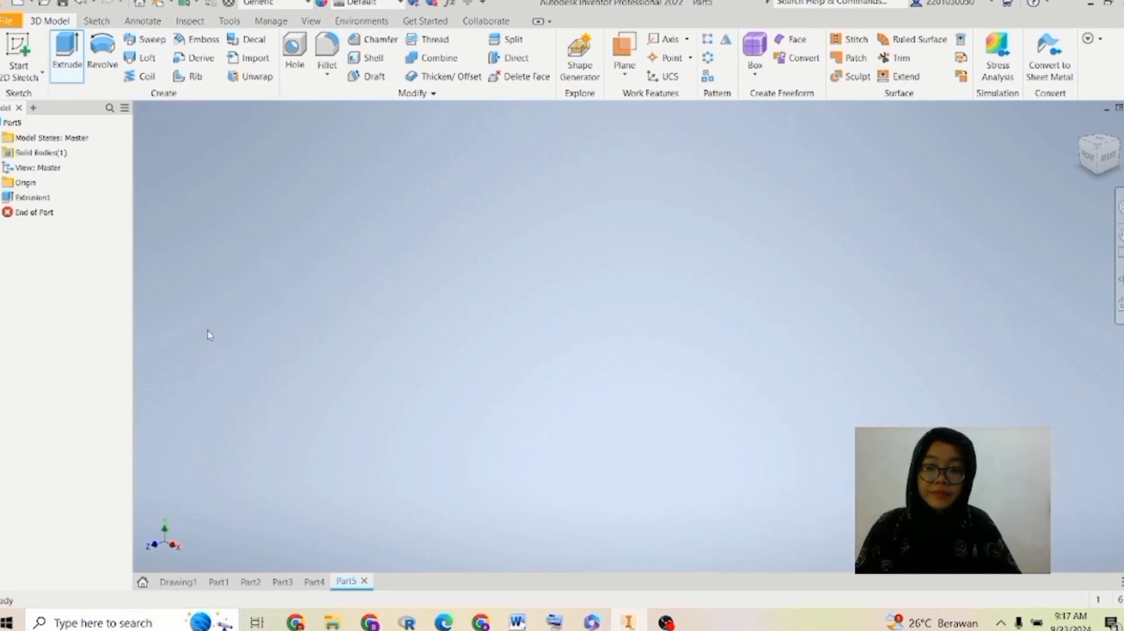
- Enter the Stress Analysis environment and create a single-point static analysis study with the default settings
scroll(679, 433, "up", 6)
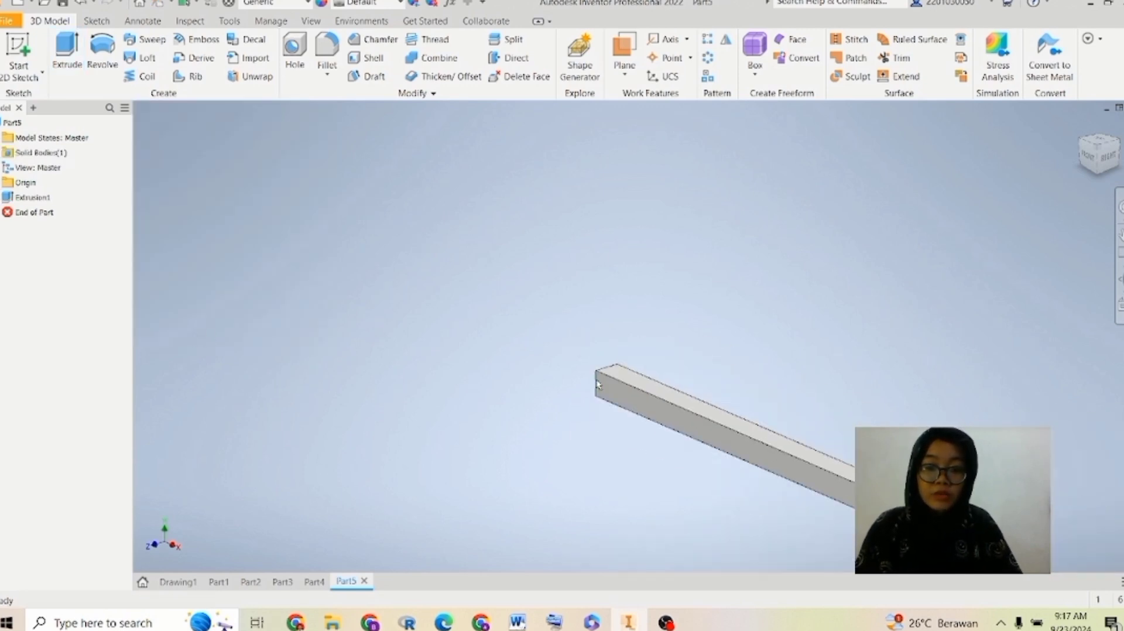
scroll(676, 420, "down", 5)
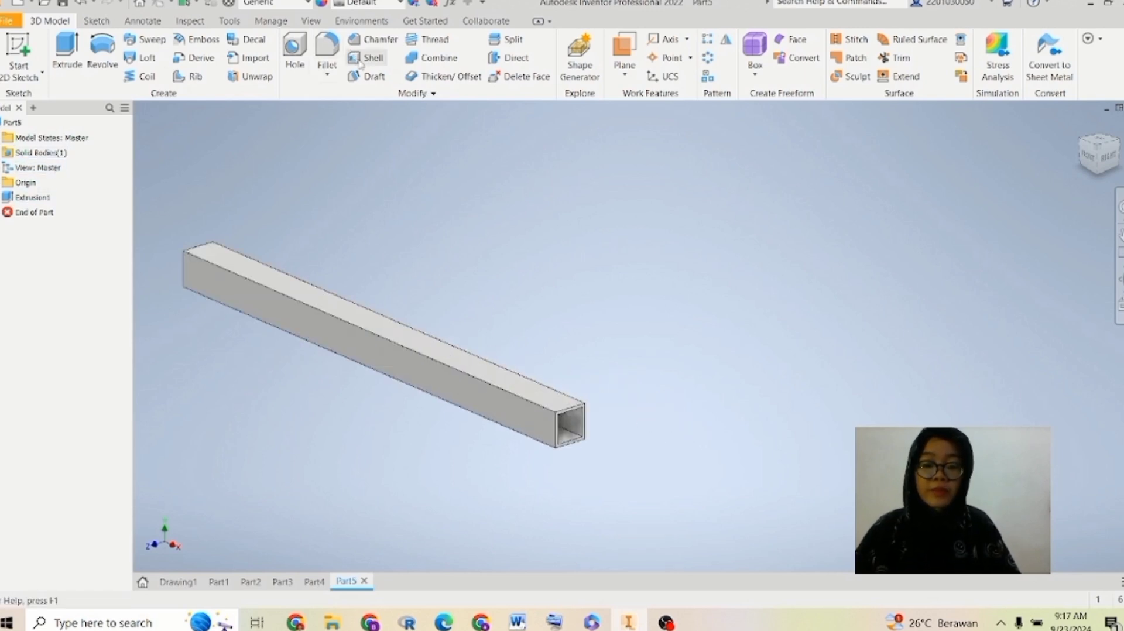
left_click(366, 21)
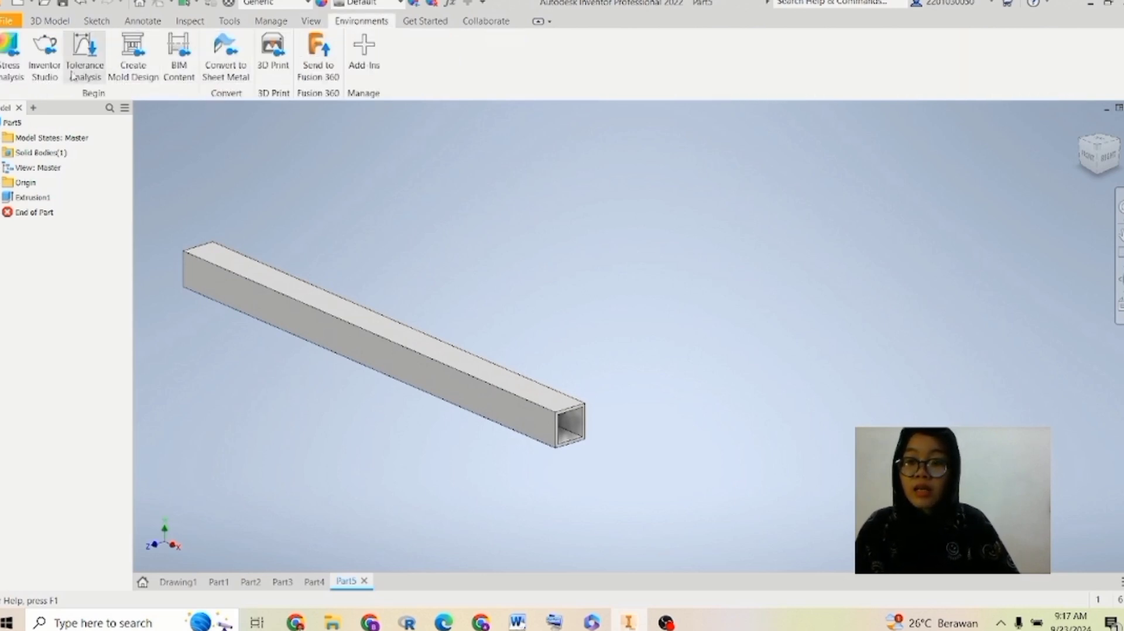
left_click(12, 68)
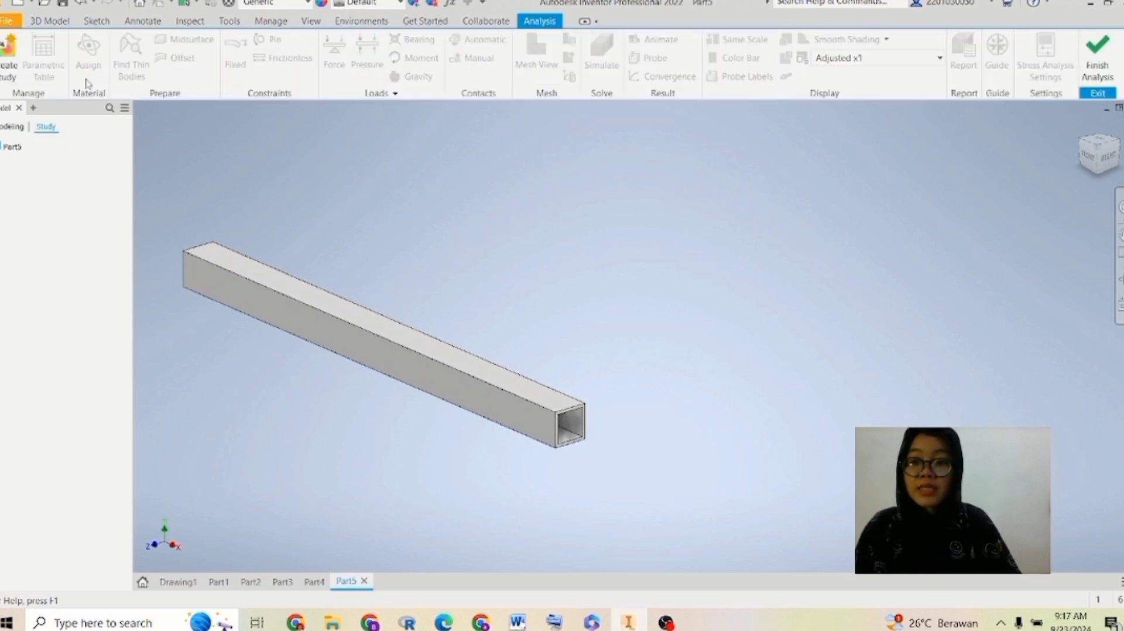
left_click(7, 71)
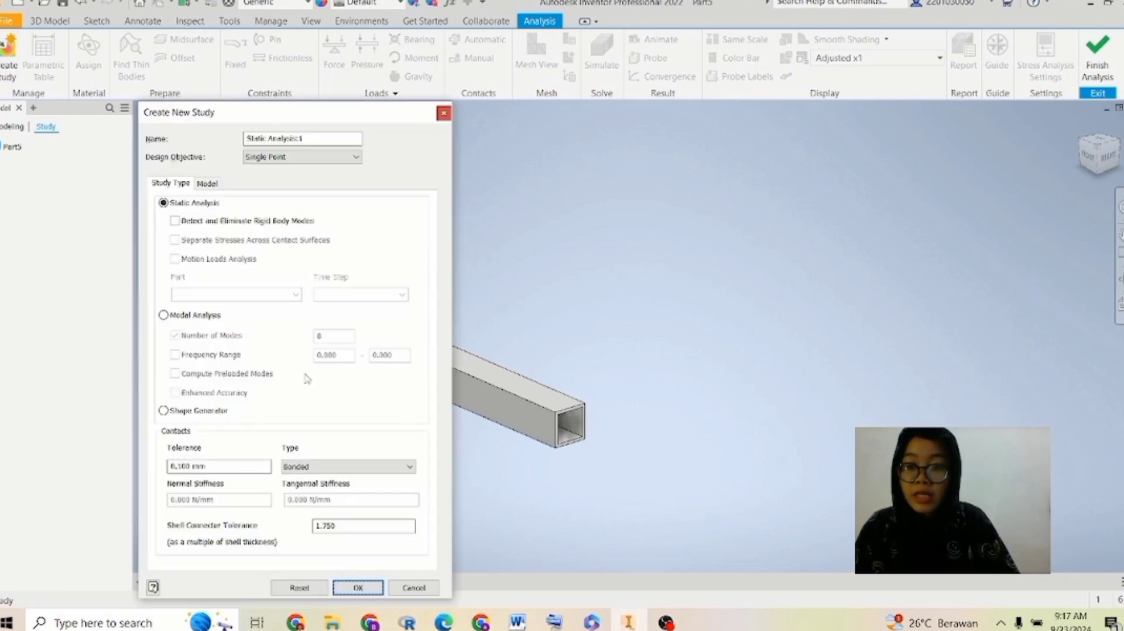
left_click(358, 588)
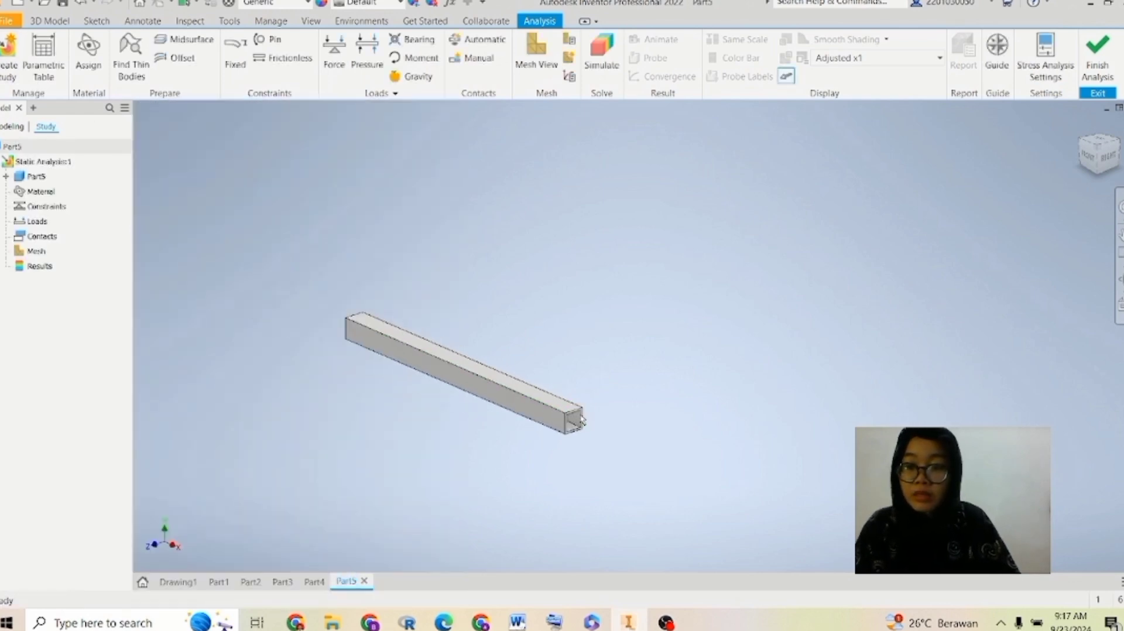
scroll(578, 434, "up", 3)
scroll(578, 434, "up", 2)
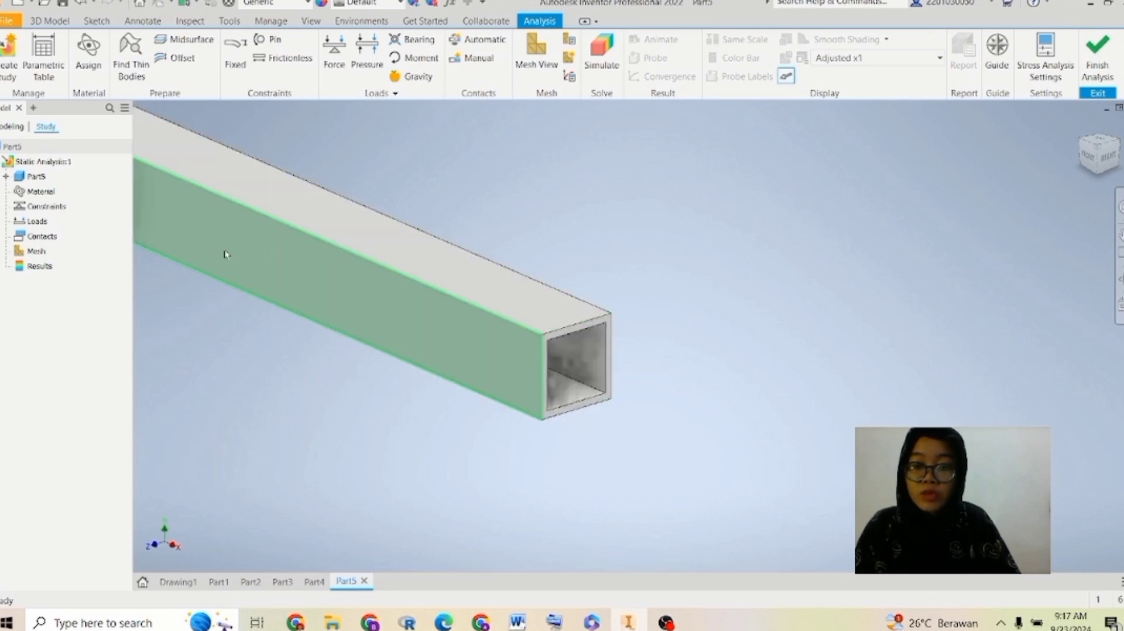
left_click(29, 195)
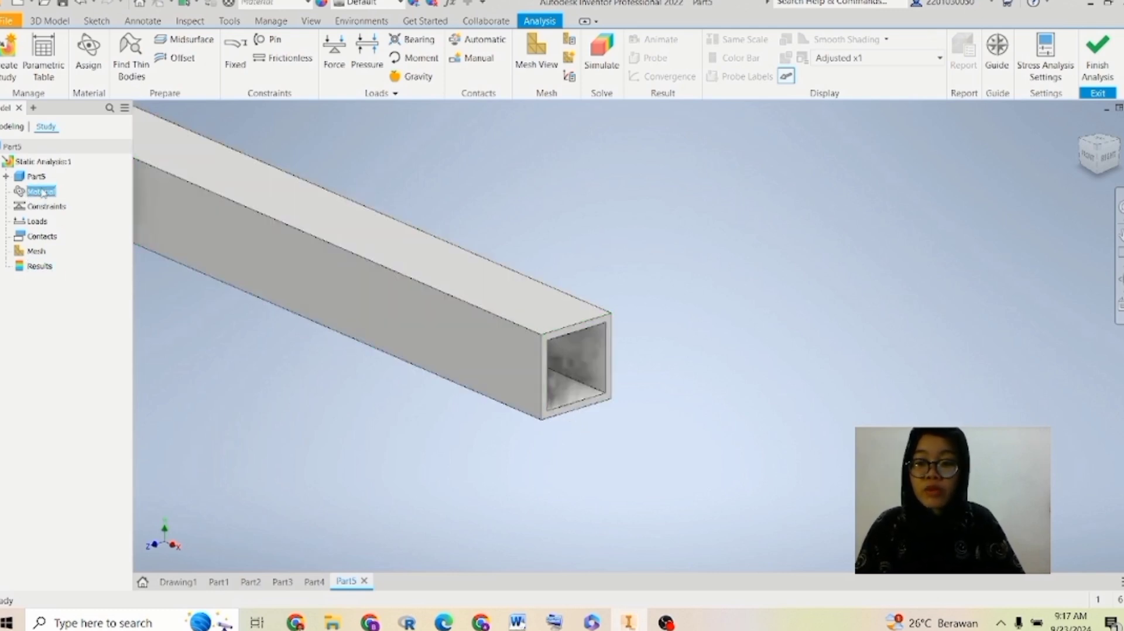
right_click(42, 193)
left_click(43, 194)
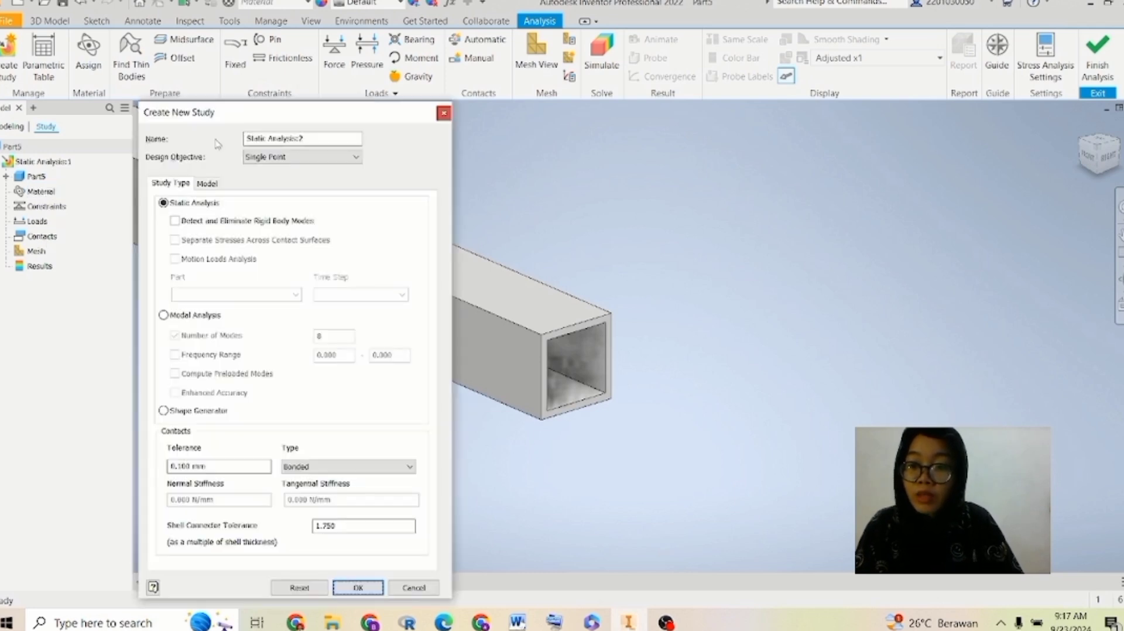
left_click(444, 113)
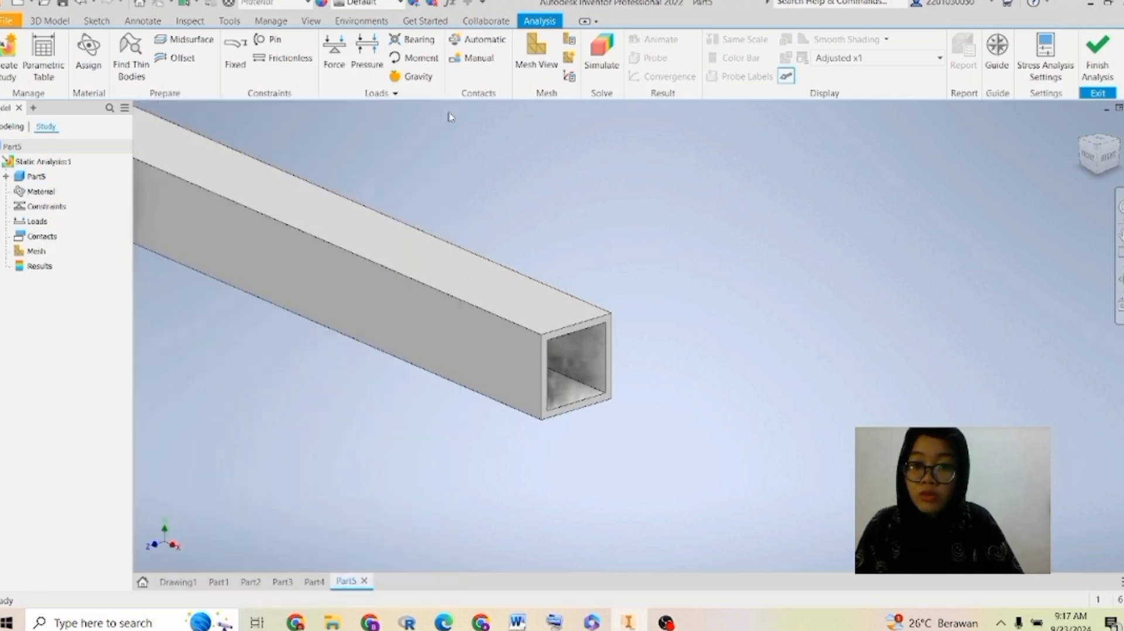
- Assign Aluminum 6061 as the override material for the beam in the static analysis
double_click(48, 195)
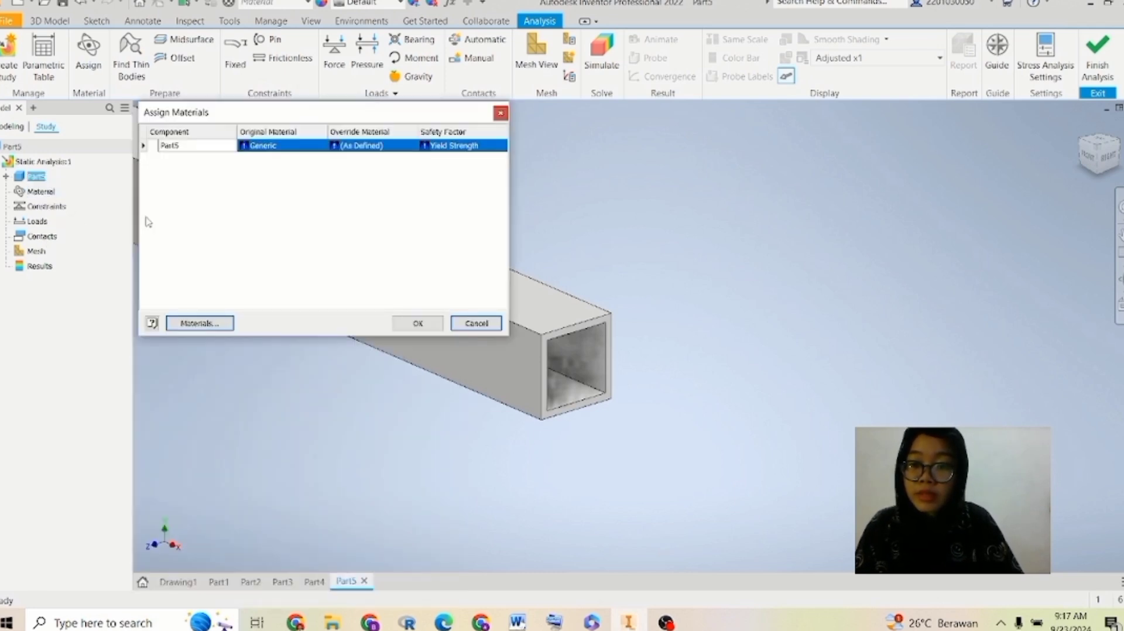
left_click(382, 146)
left_click(411, 146)
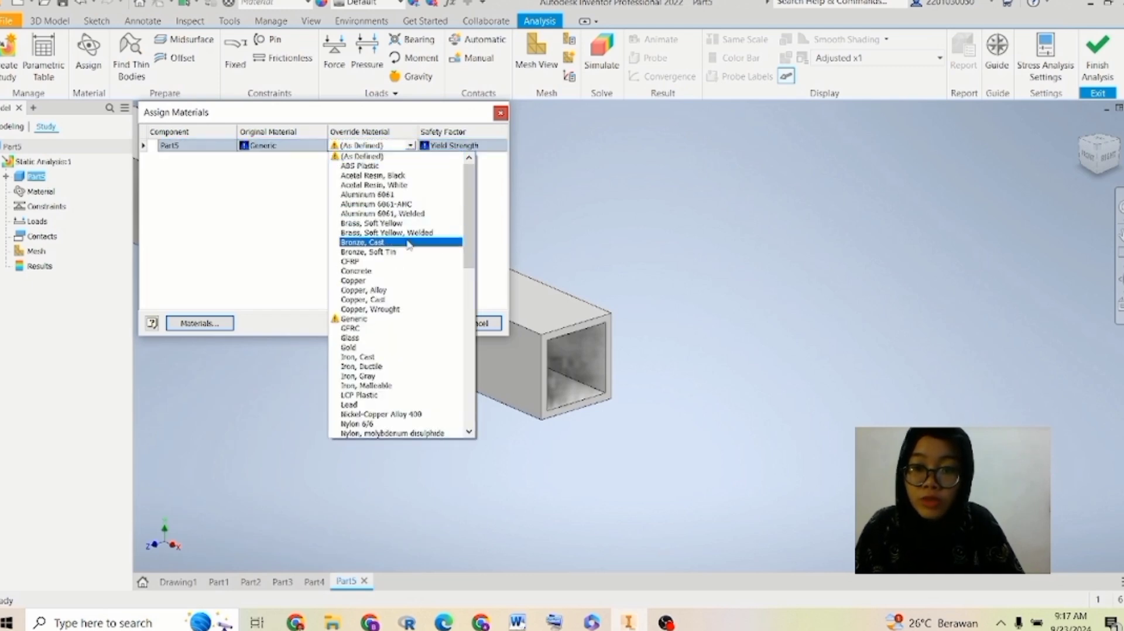
left_click(403, 195)
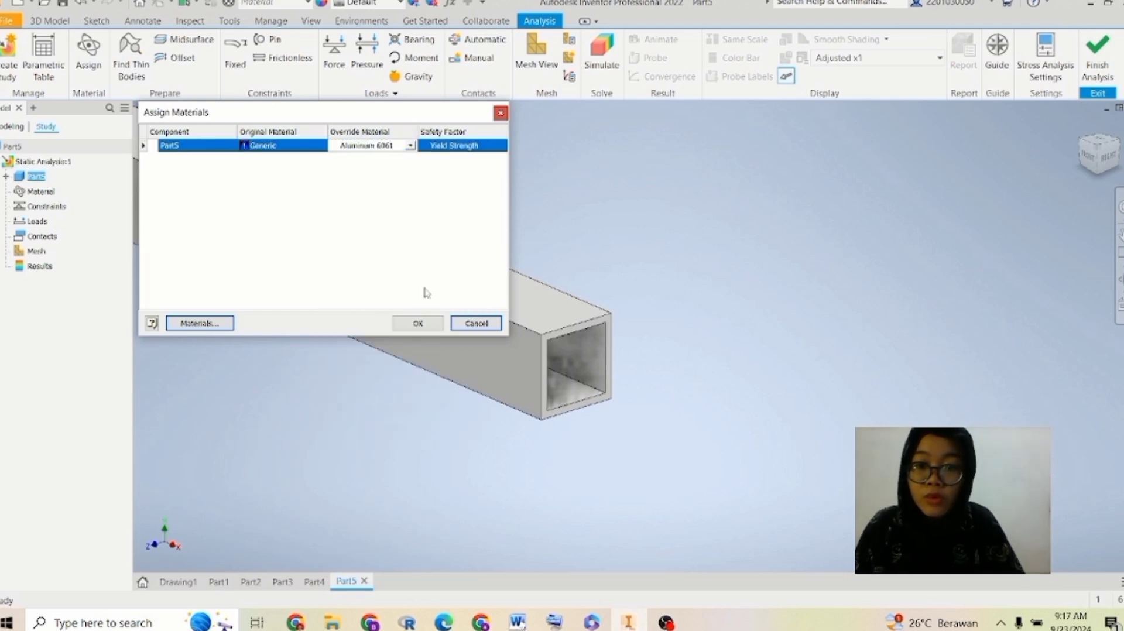
left_click(428, 325)
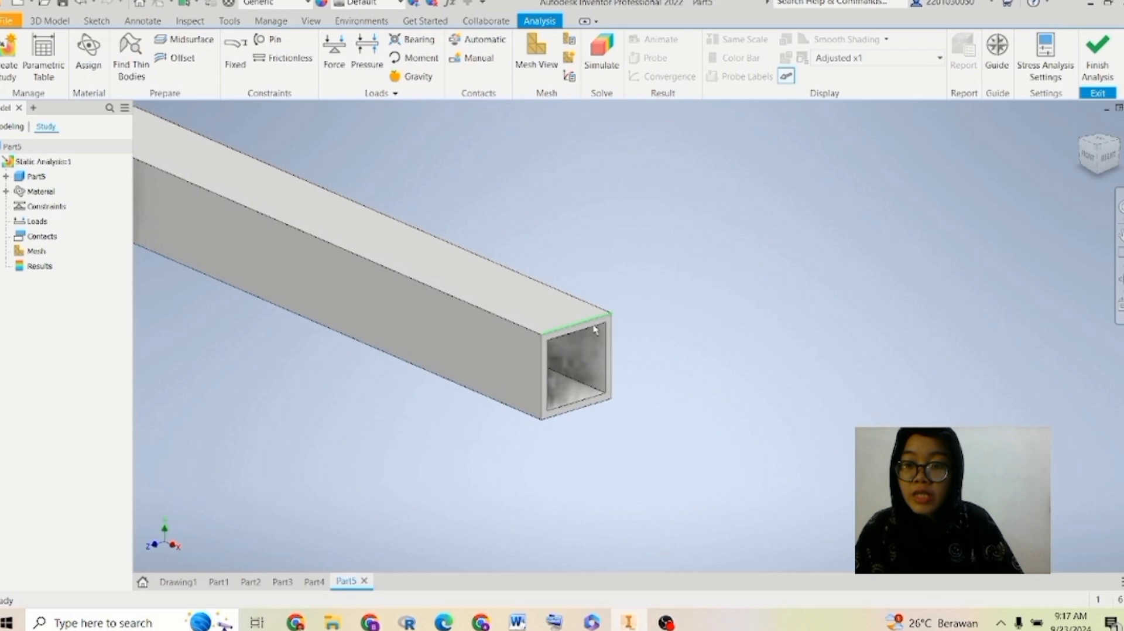
- Apply a fixed constraint to the square ring-shaped face at the beam's left end
scroll(595, 329, "up", 3)
scroll(596, 330, "up", 2)
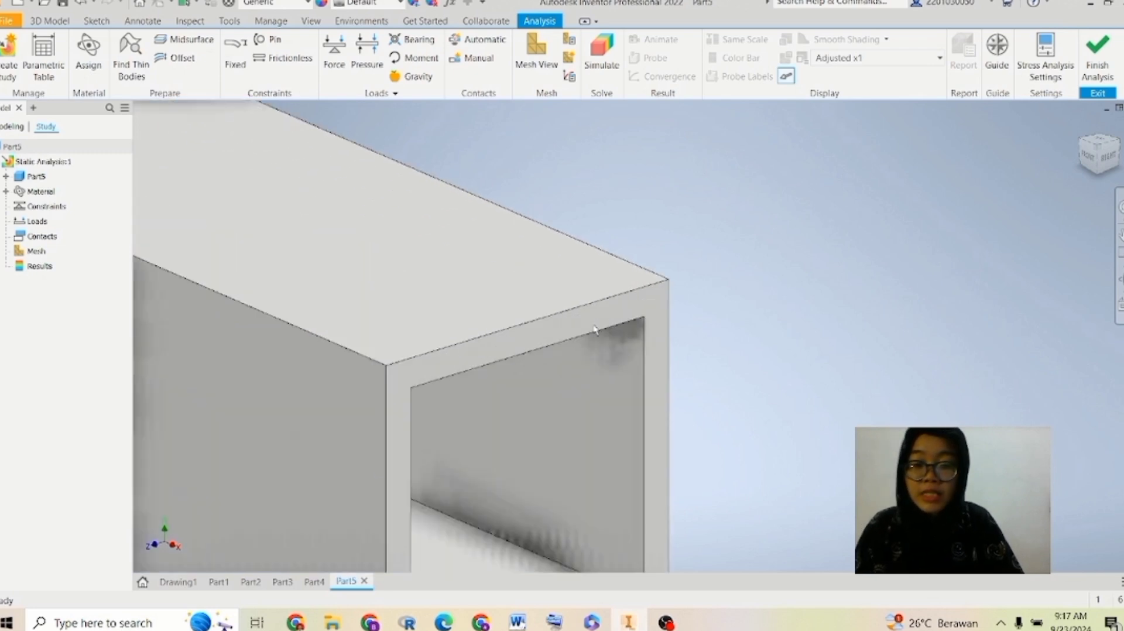
left_click(61, 209)
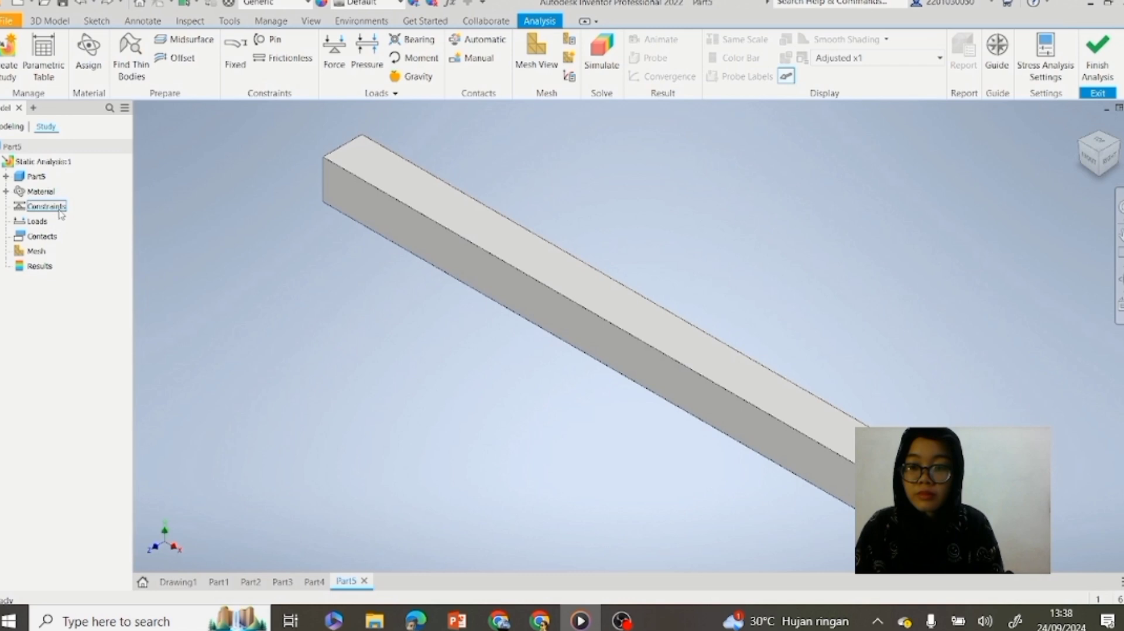
right_click(61, 208)
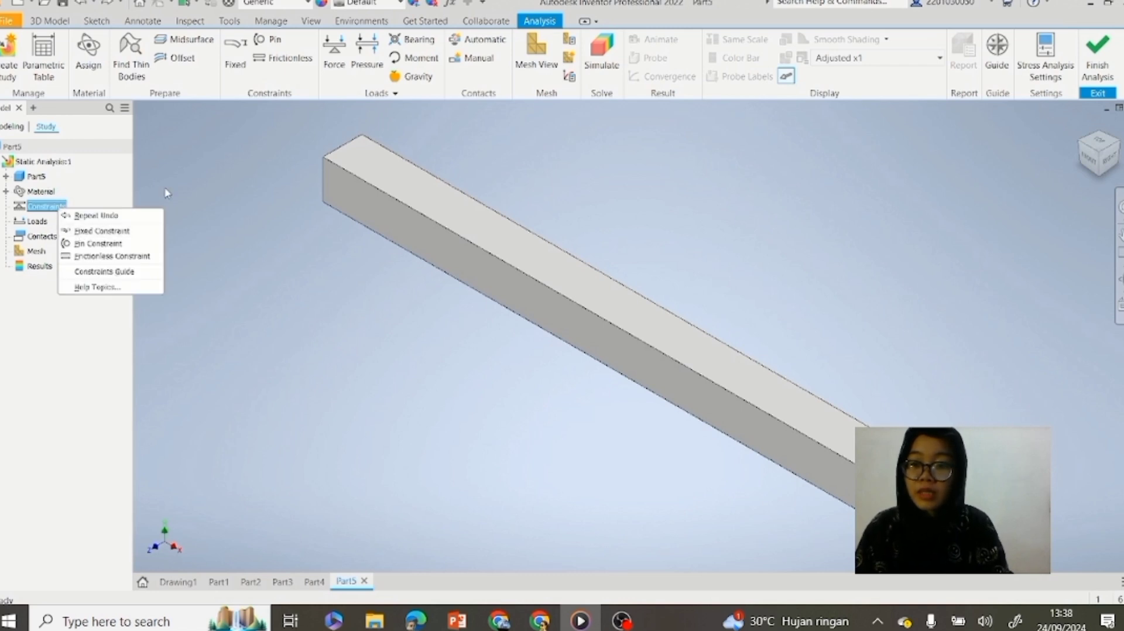
left_click(102, 231)
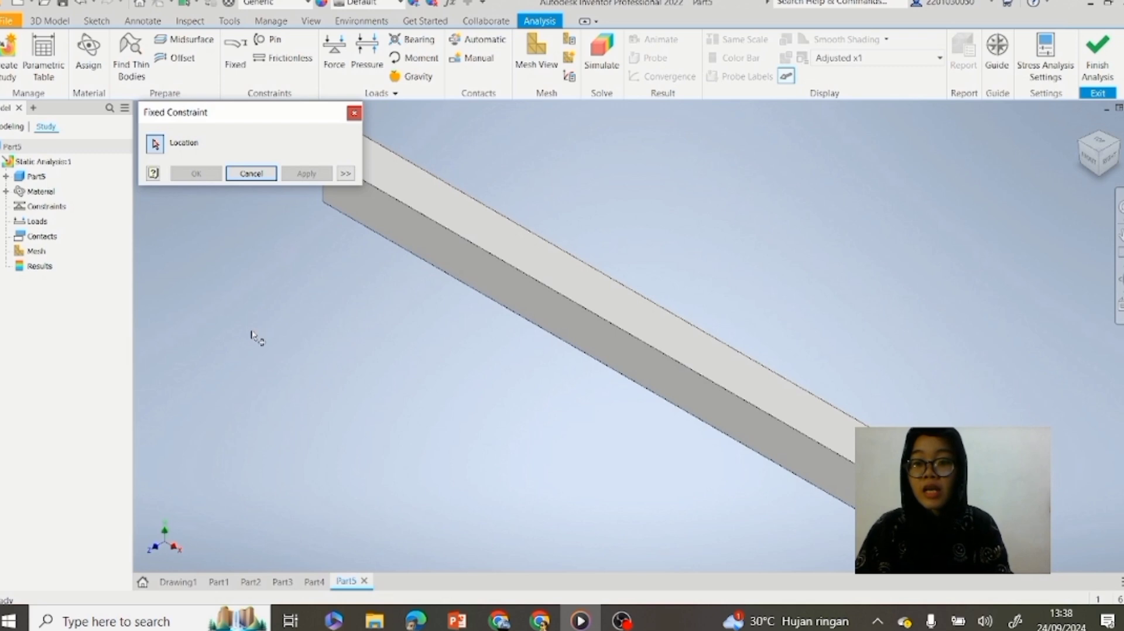
middle_click_drag(254, 330, 351, 395, "shift")
scroll(434, 326, "down", 4)
scroll(436, 322, "up", 5)
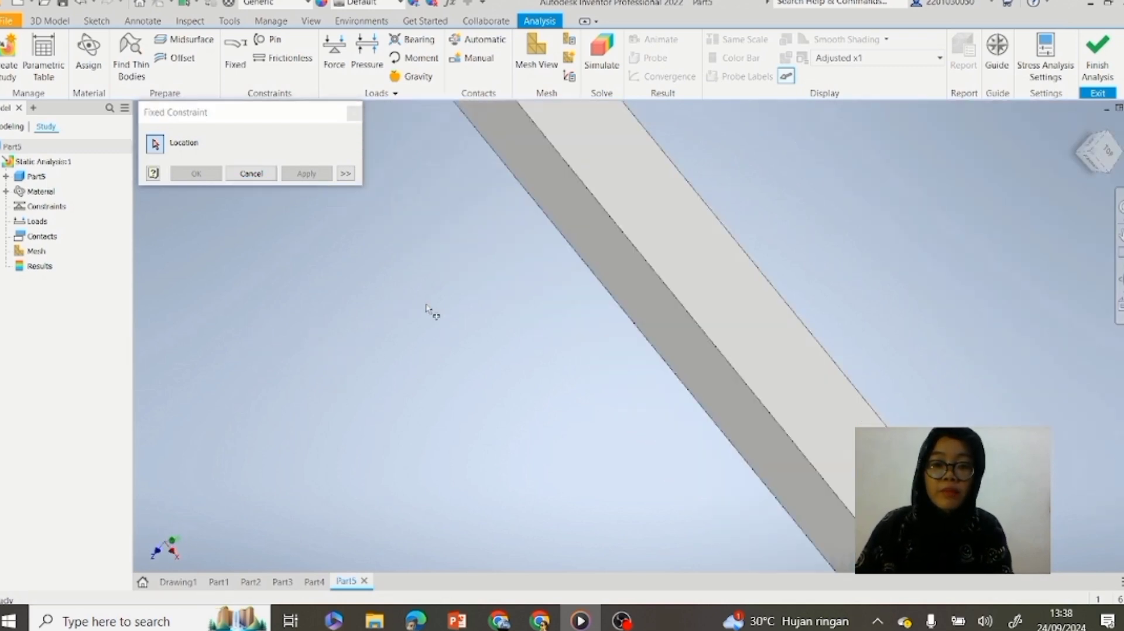
middle_click_drag(427, 306, 469, 352, "shift")
scroll(448, 328, "down", 6)
scroll(486, 264, "down", 5)
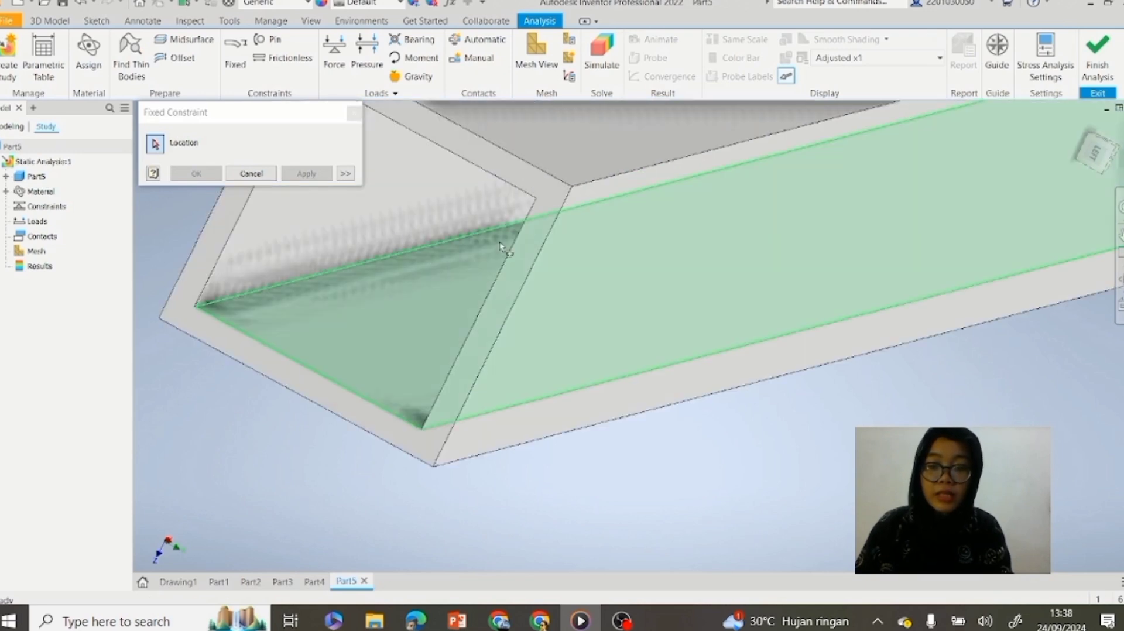
left_click(539, 240)
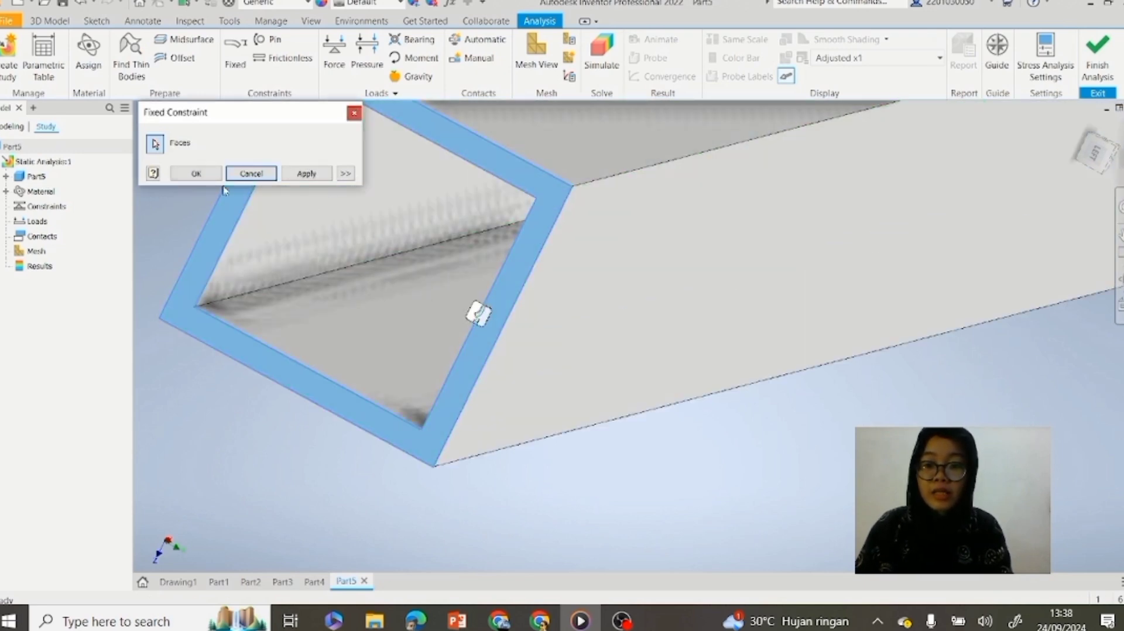
left_click(299, 174)
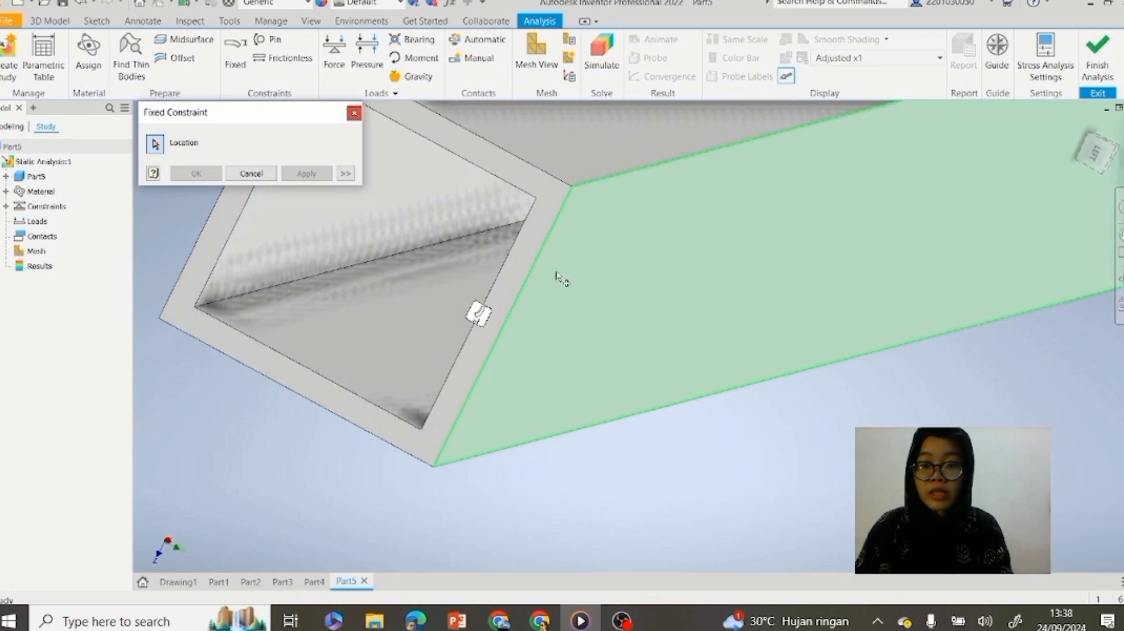
left_click(354, 113)
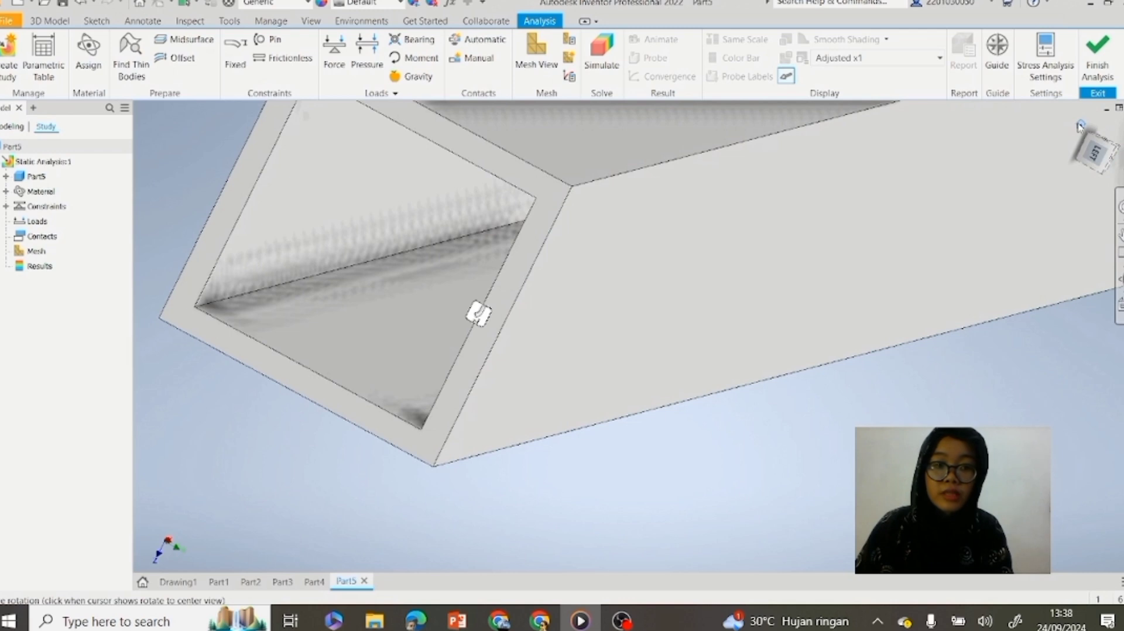
- Apply a 1000 N force load pointing downward on the beam's long top face
left_click(1081, 126)
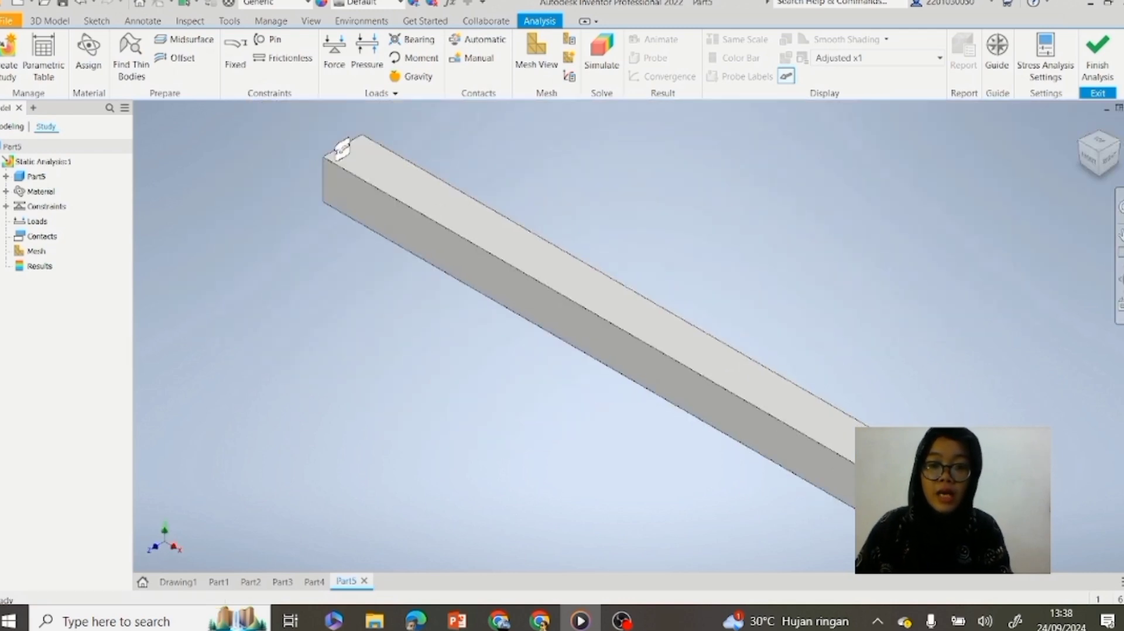
right_click(29, 221)
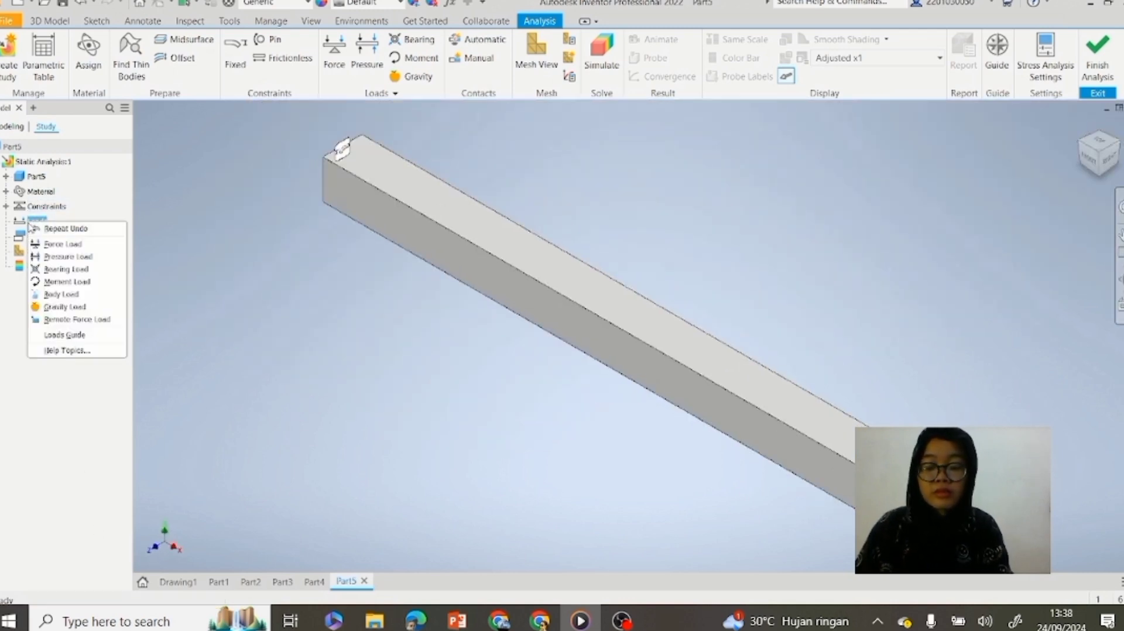
left_click(50, 244)
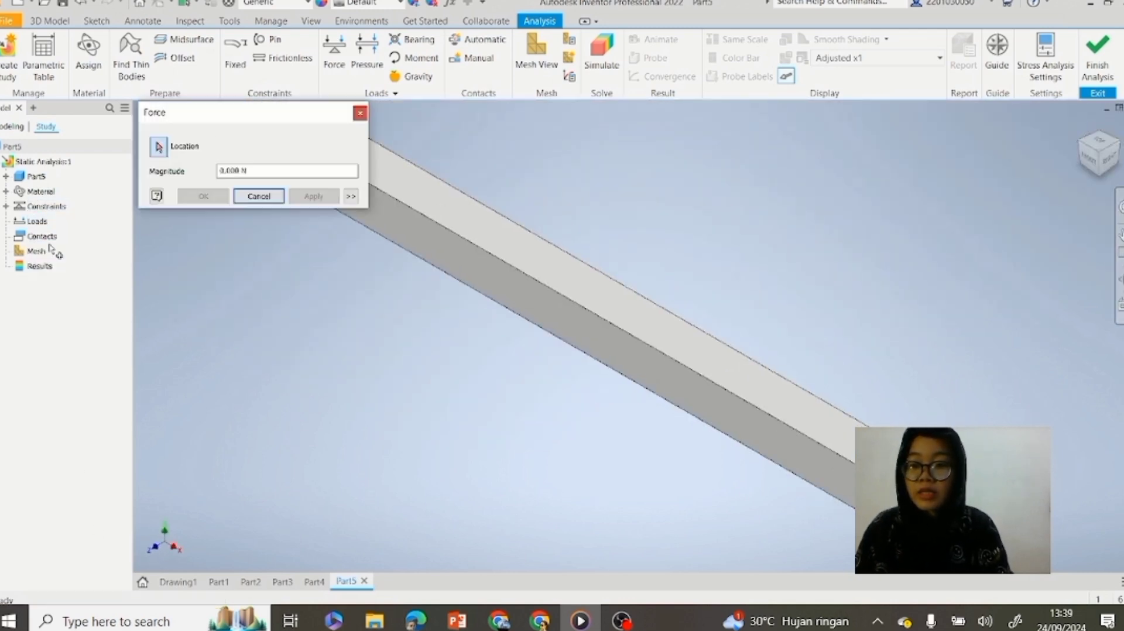
left_click(512, 237)
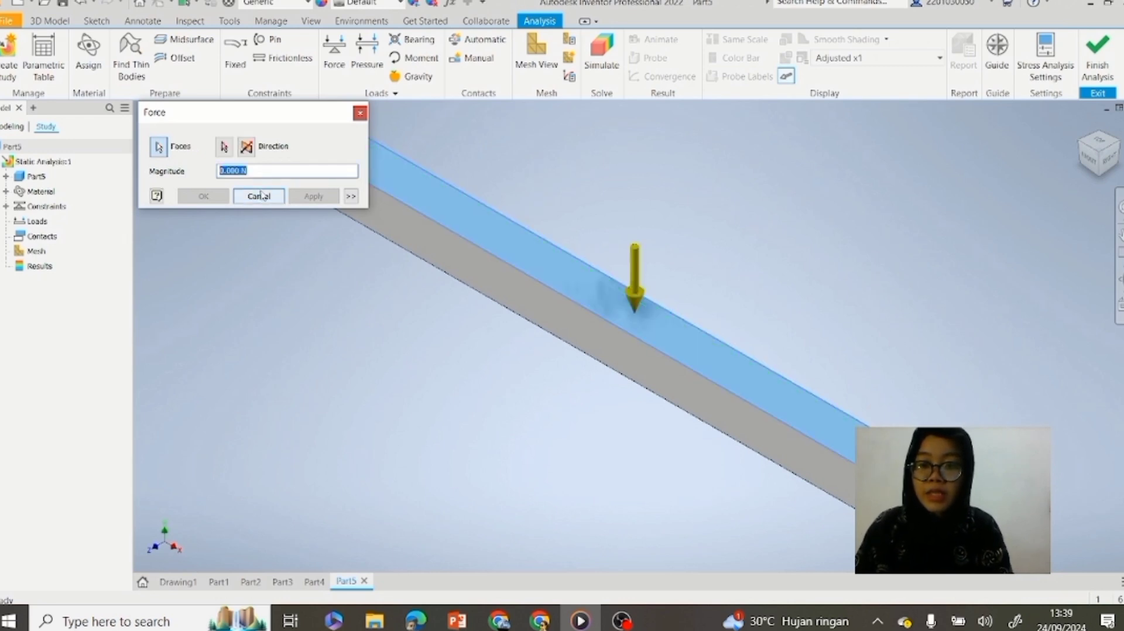
type("3000")
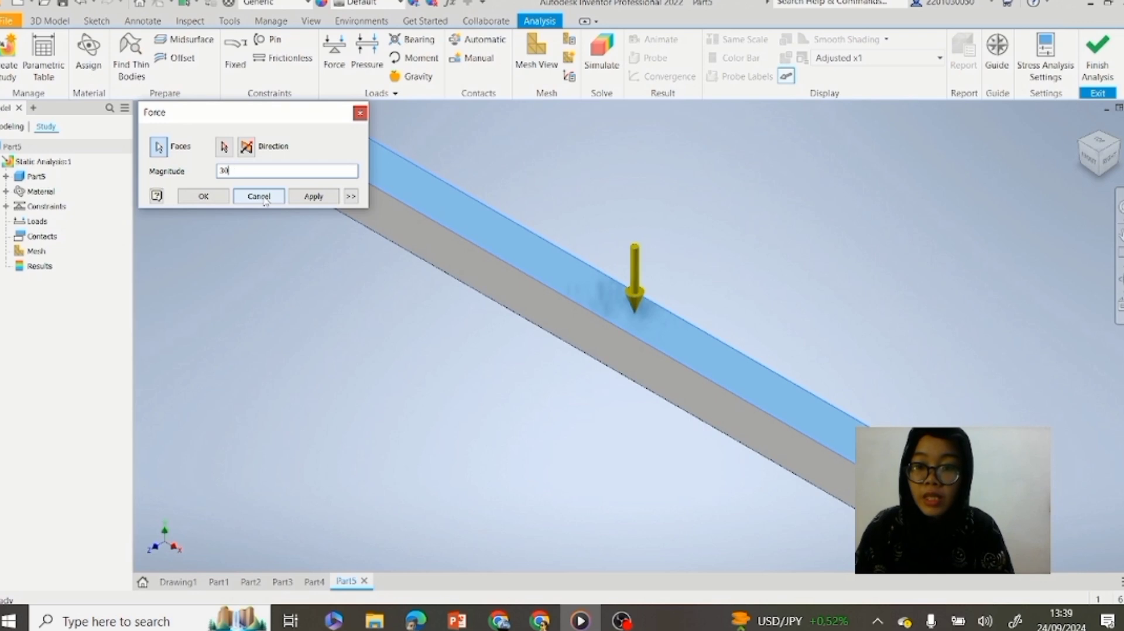
key("BackSpace")
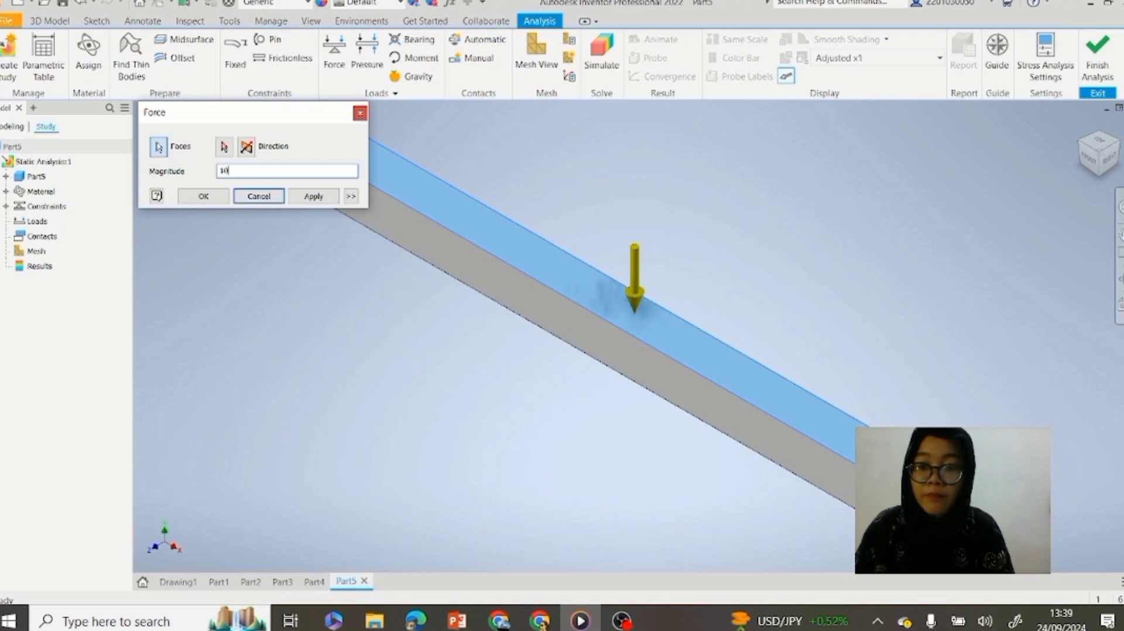
left_click(302, 200)
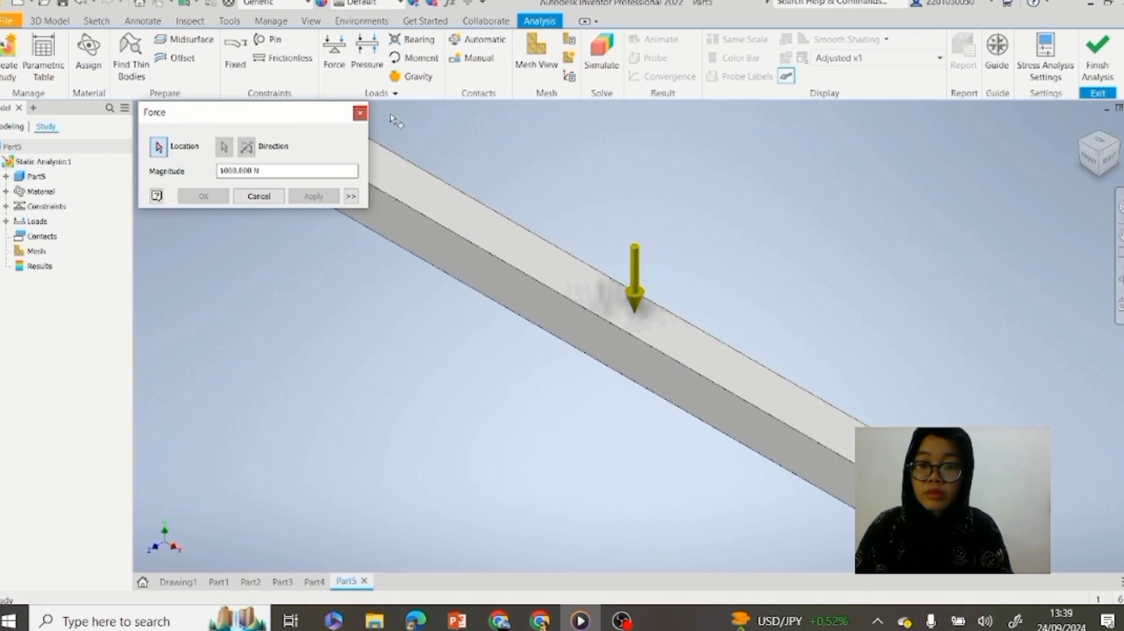
left_click(360, 113)
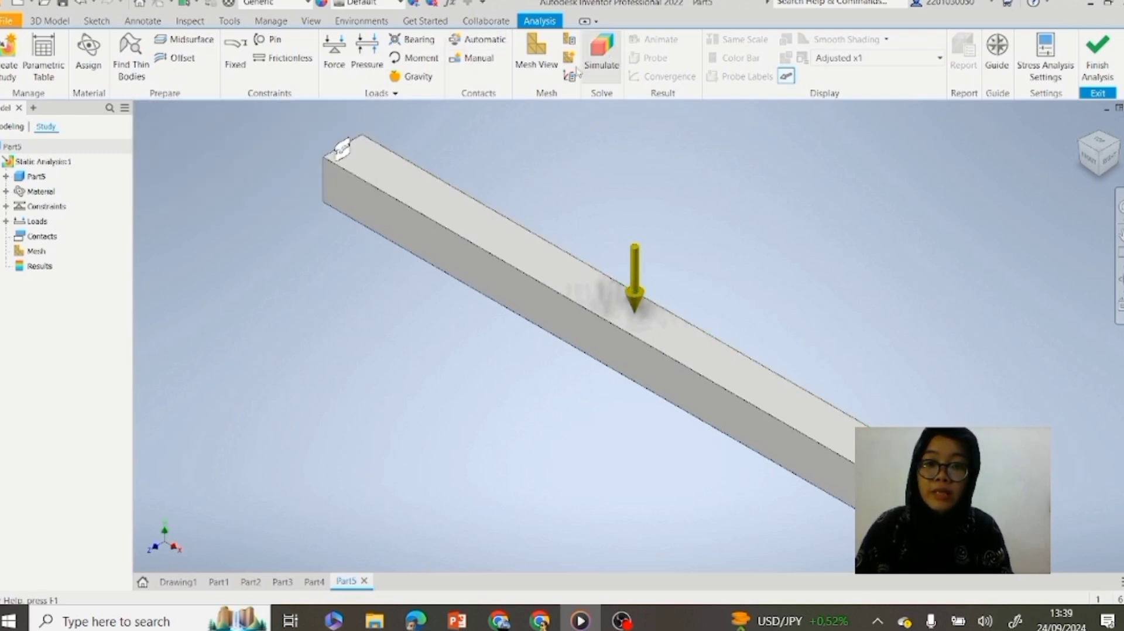
- Generate the beam's mesh view and run the static analysis simulation
left_click(548, 59)
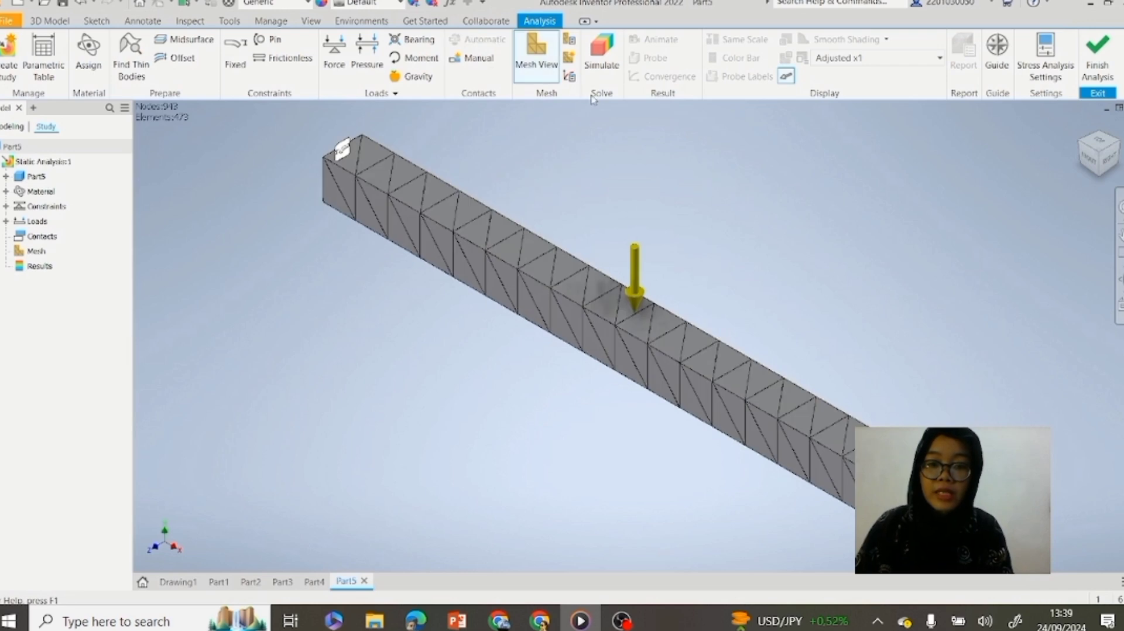
left_click(601, 55)
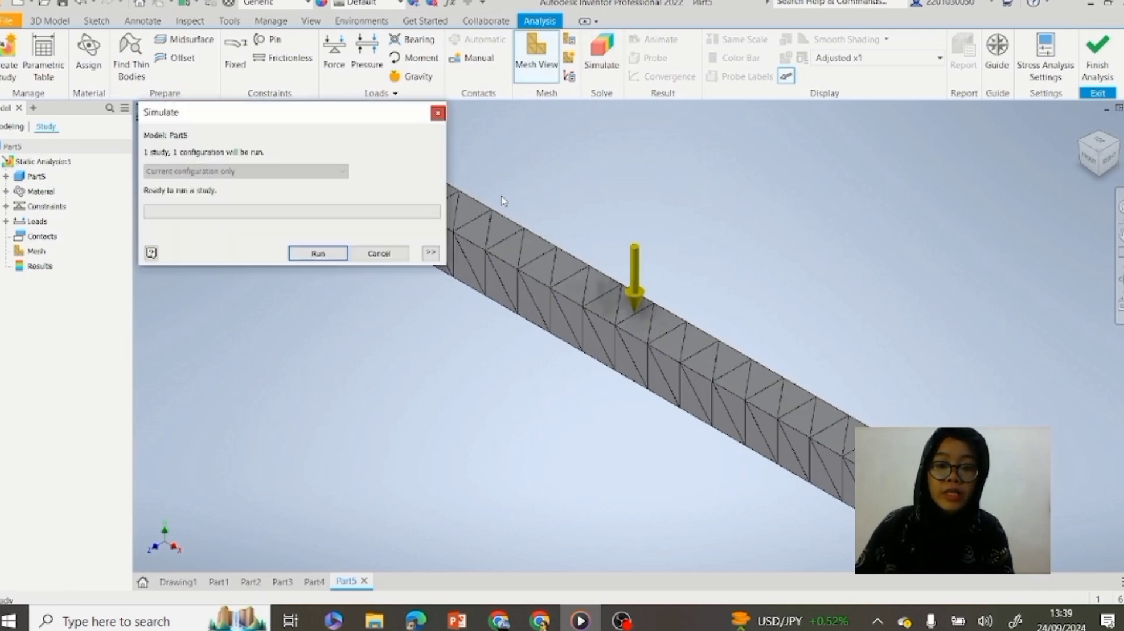
left_click(310, 256)
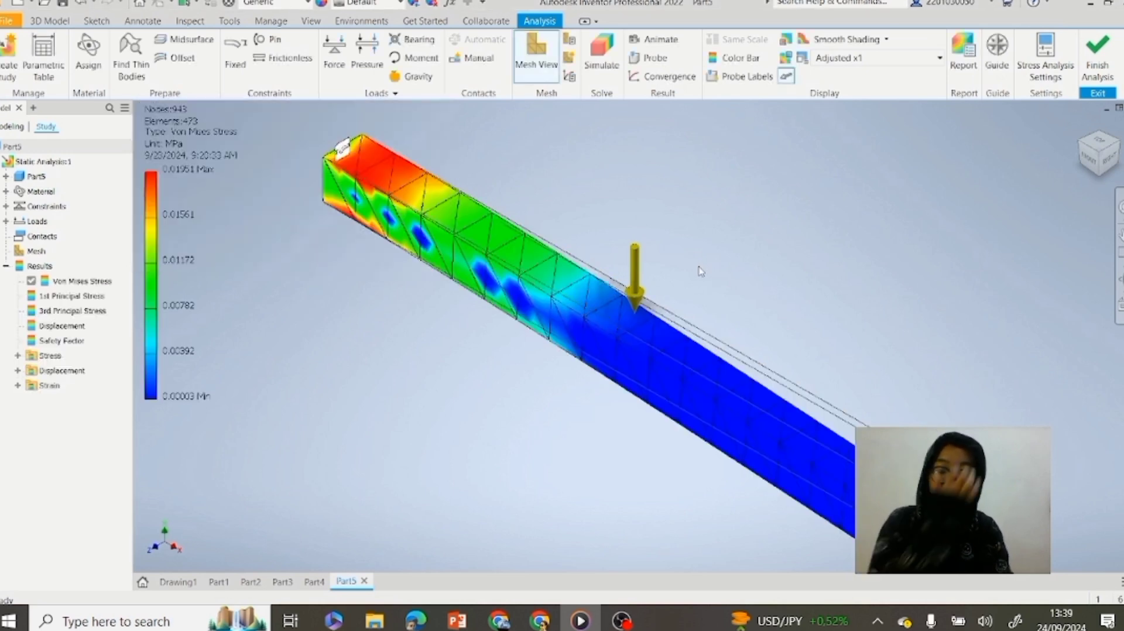
- Examine the Von Mises stress distribution along the deformed beam, both as a whole and close up
scroll(436, 316, "down", 3)
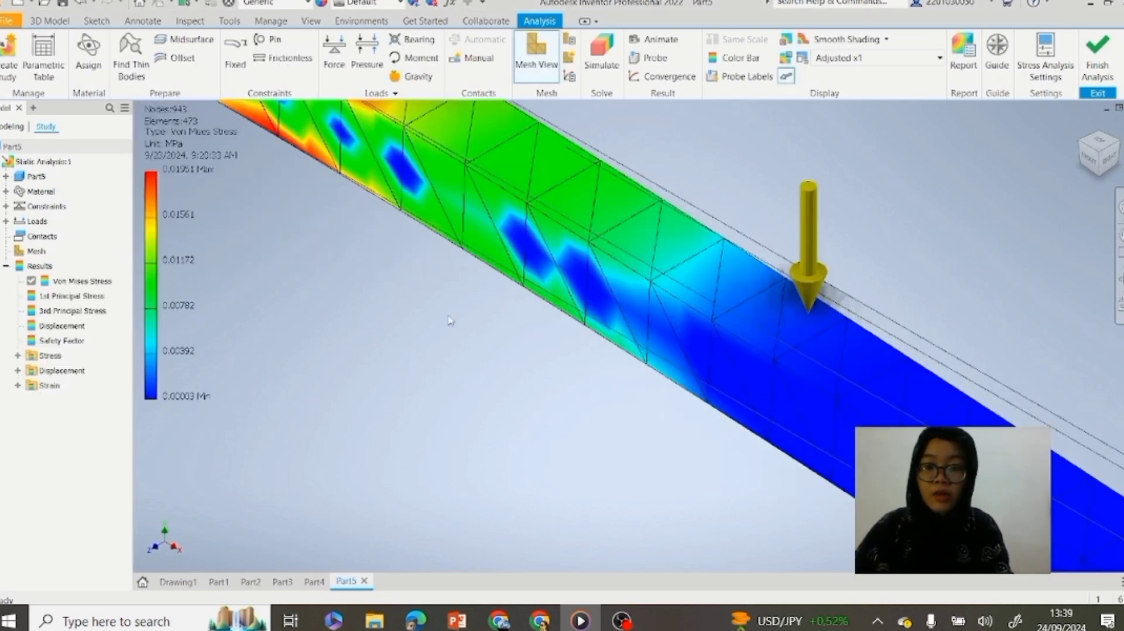
scroll(477, 315, "up", 5)
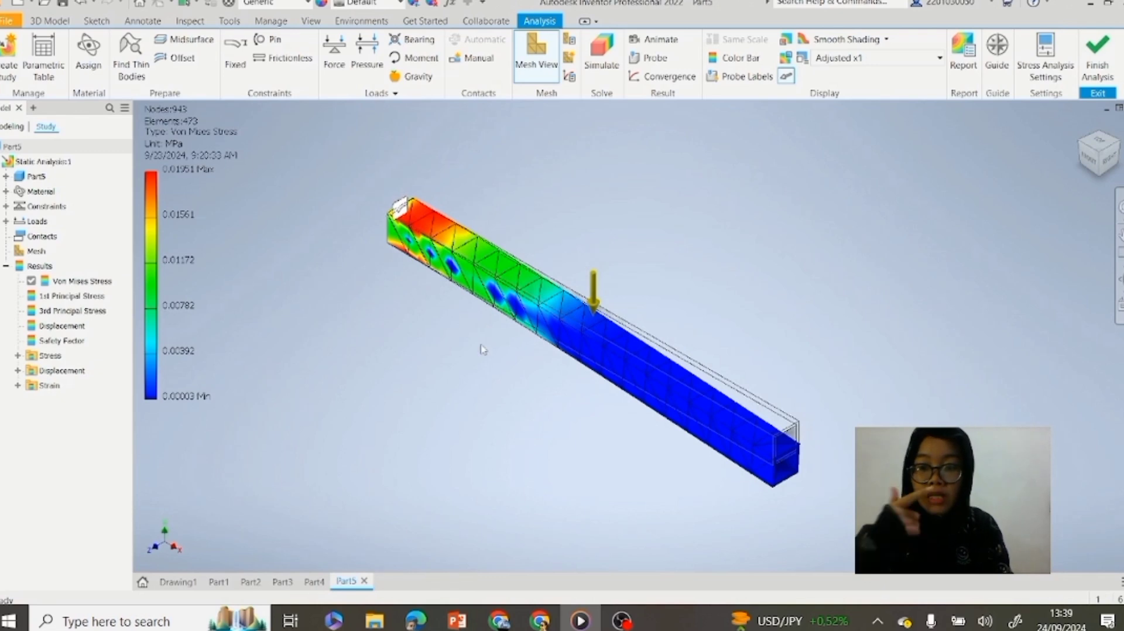
middle_click_drag(486, 393, 612, 339, "shift")
left_click(1081, 126)
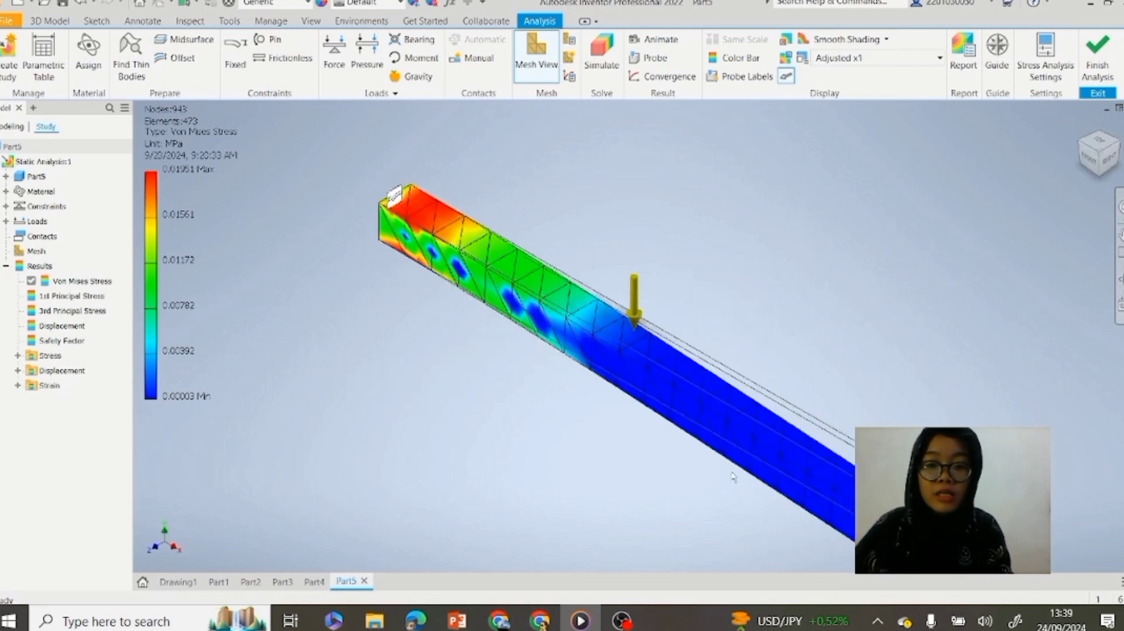
scroll(728, 430, "up", 2)
scroll(728, 430, "down", 6)
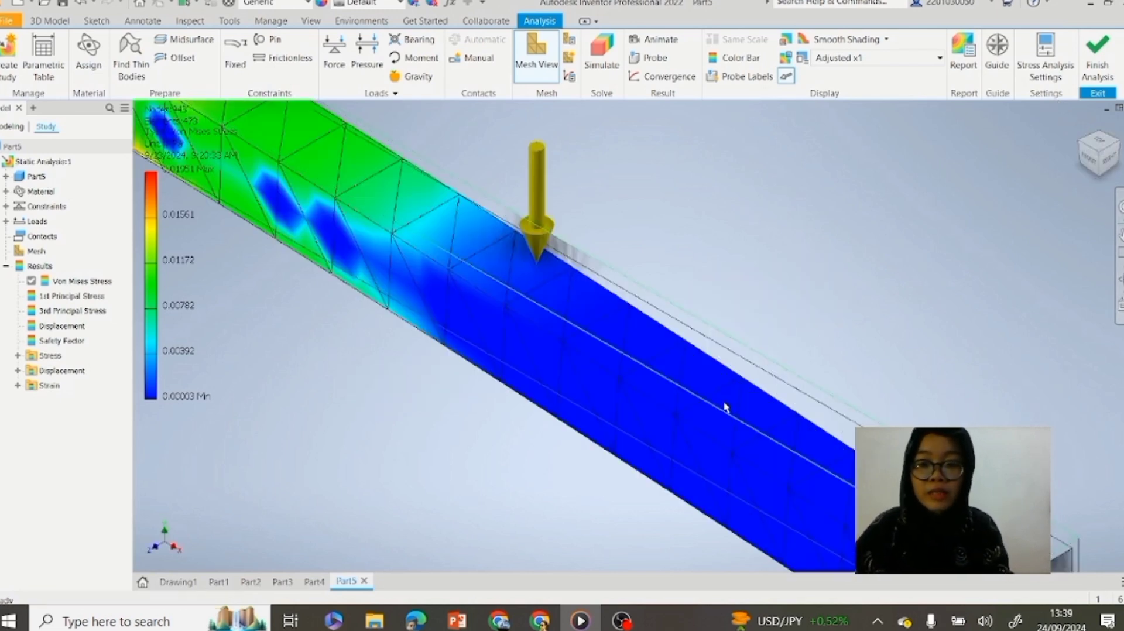
- Examine the beam's bending and stress from the front and left sides, and close up at the fixed end and the load arrow
left_click(1089, 161)
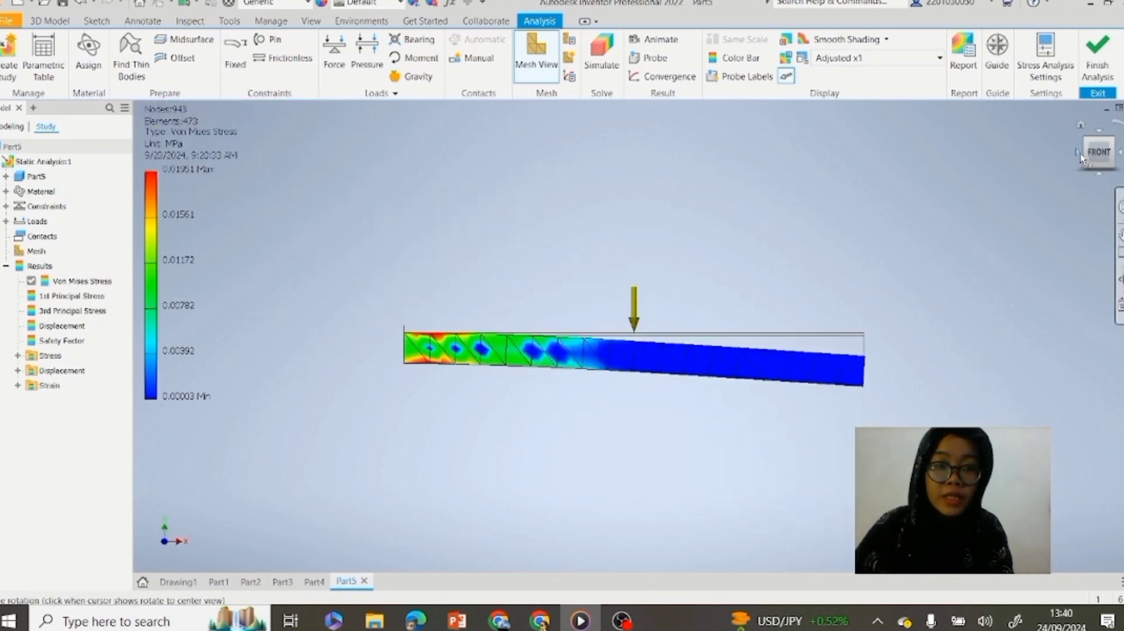
left_click(1078, 154)
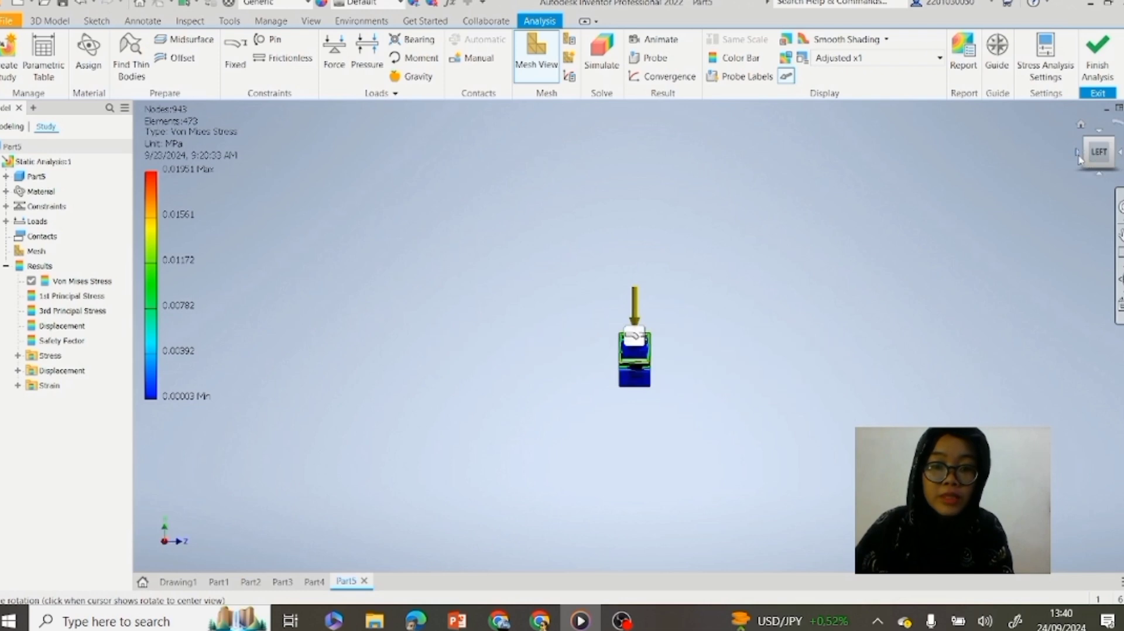
left_click(1078, 154)
middle_click_drag(955, 324, 848, 349, "shift")
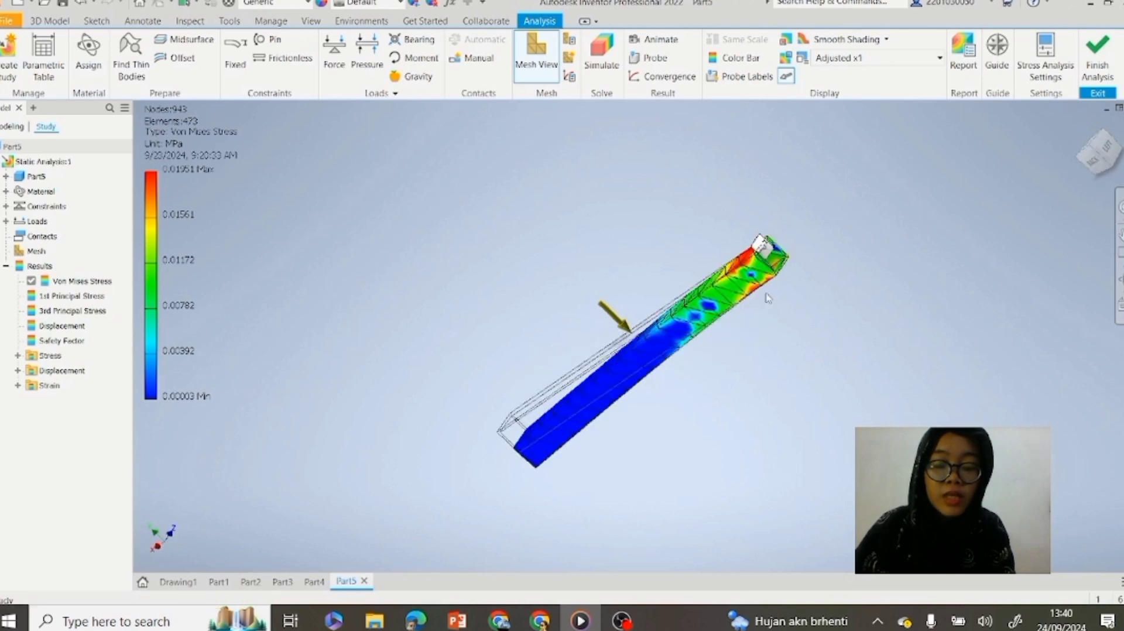
scroll(761, 296, "up", 5)
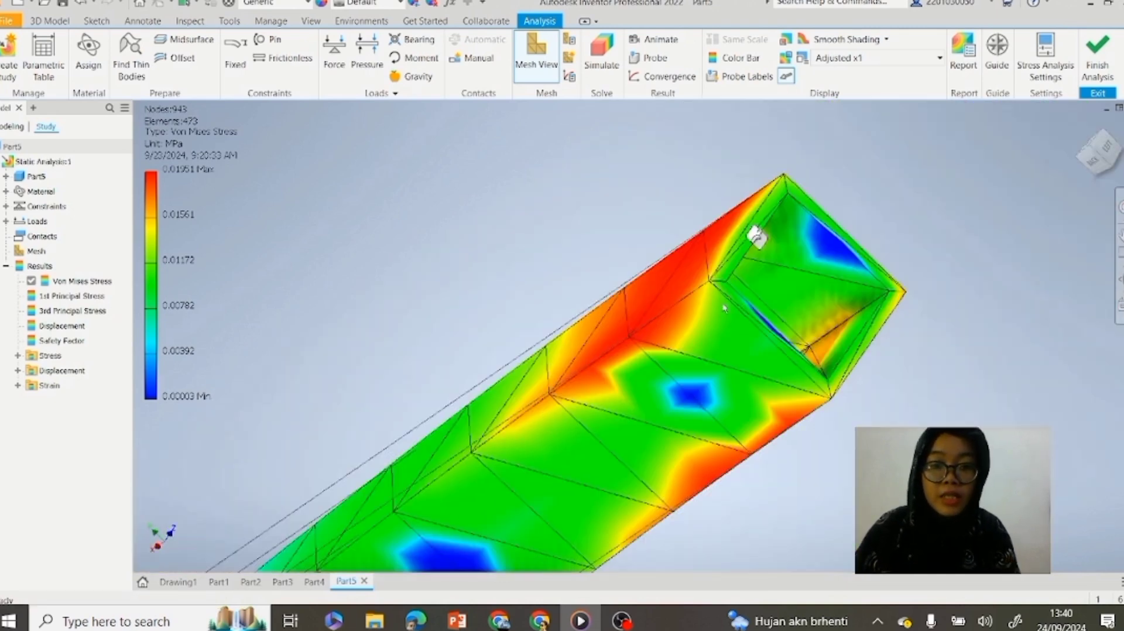
scroll(683, 304, "down", 3)
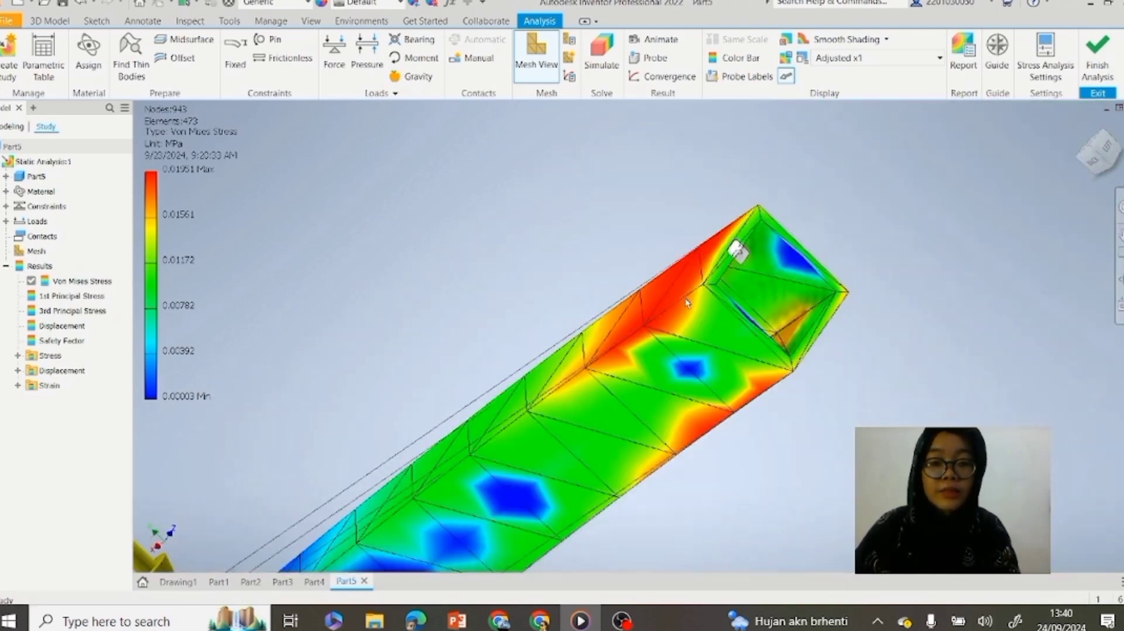
scroll(687, 302, "down", 3)
scroll(701, 415, "up", 3)
middle_click_drag(703, 414, 969, 217)
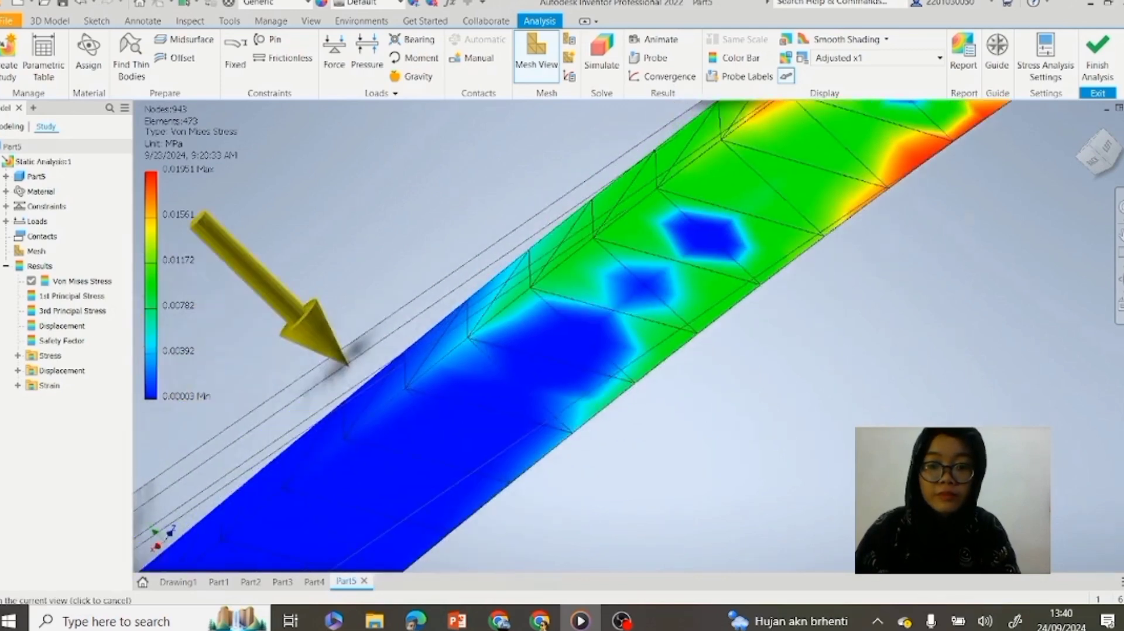
middle_click_drag(554, 403, 596, 394)
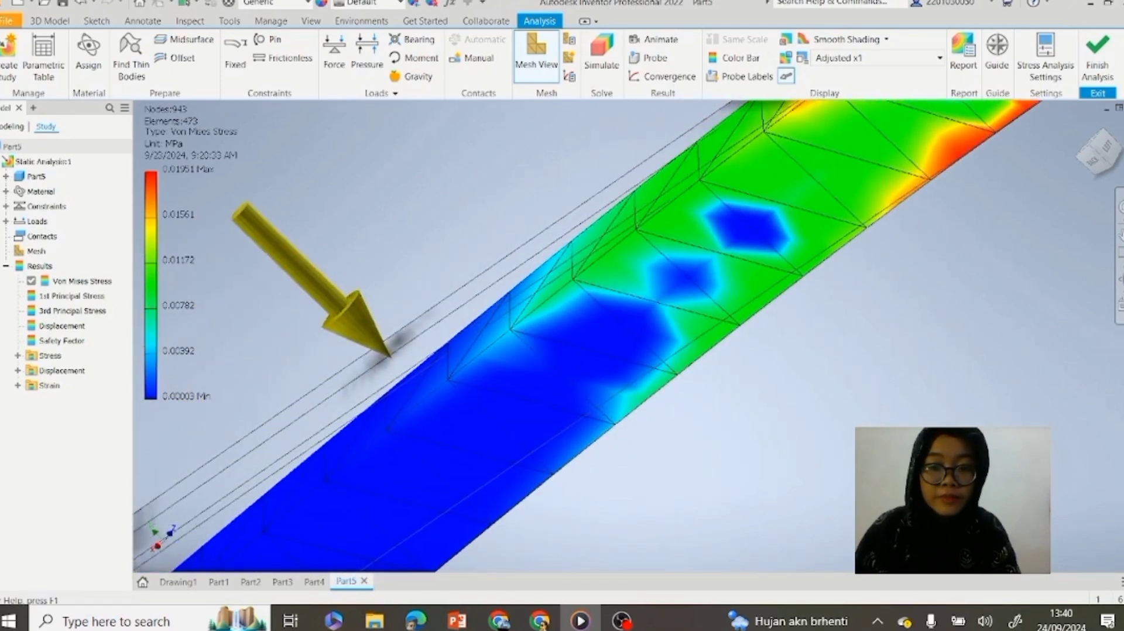